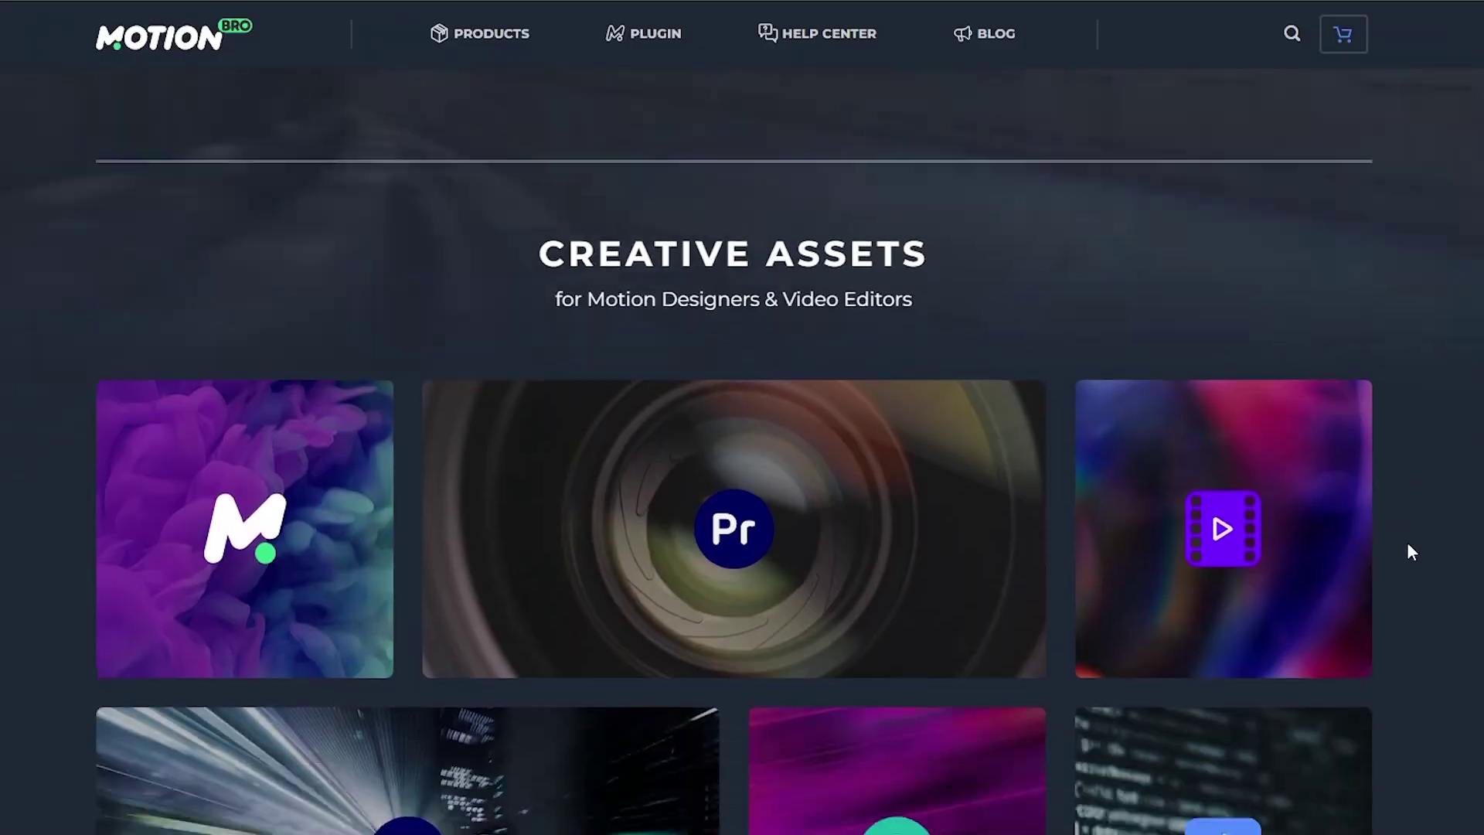
- Scroll through the Plugin page's Key Features and the Help Center's Creative Cloud install steps
{"action": "scroll", "coordinate": [1410, 541], "scroll_direction": "down", "scroll_amount": 1}
{"action": "scroll", "coordinate": [1415, 541], "scroll_direction": "down", "scroll_amount": 6}
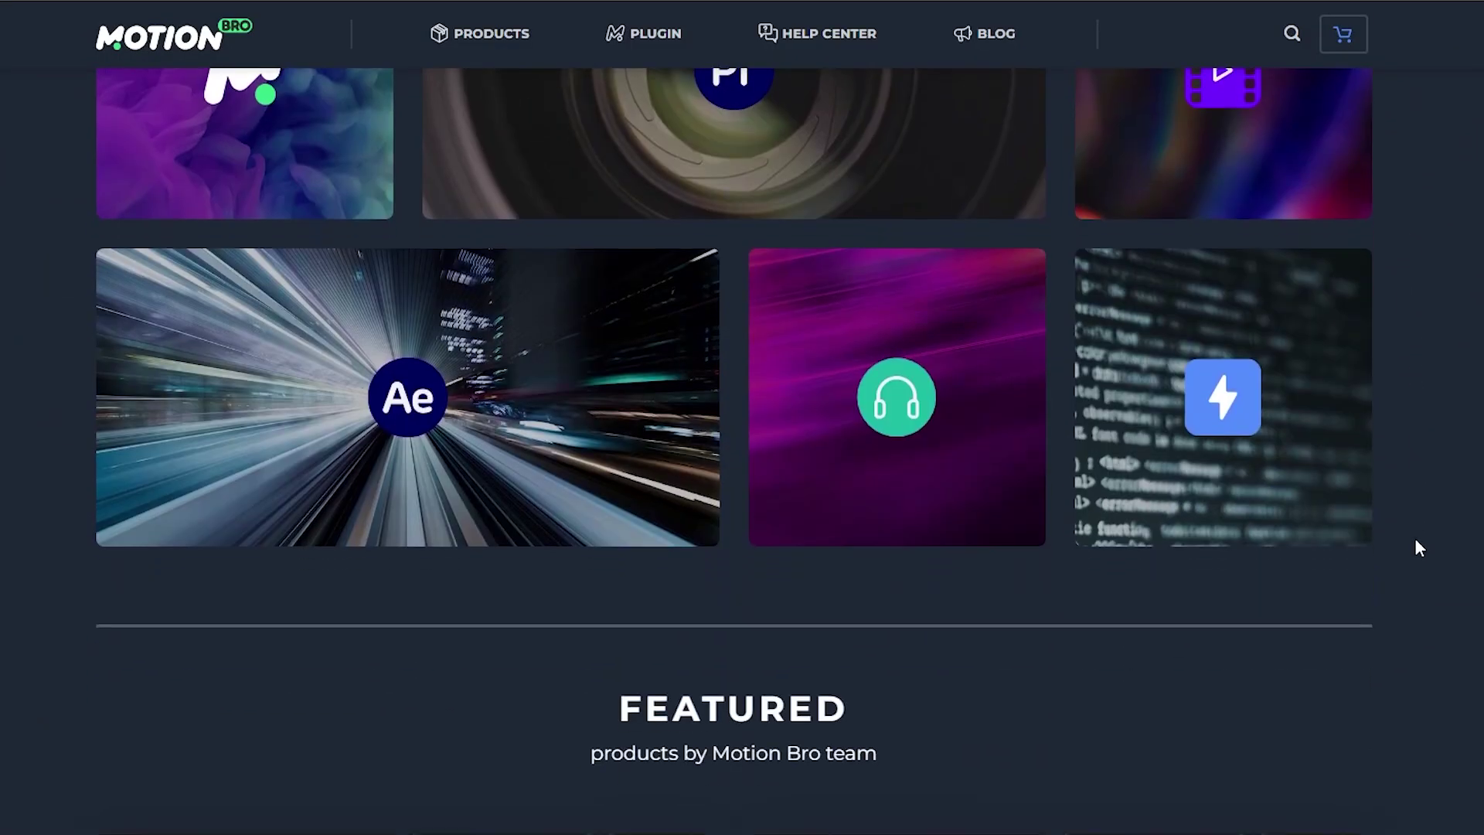
{"action": "scroll", "coordinate": [1418, 546], "scroll_direction": "down", "scroll_amount": 8}
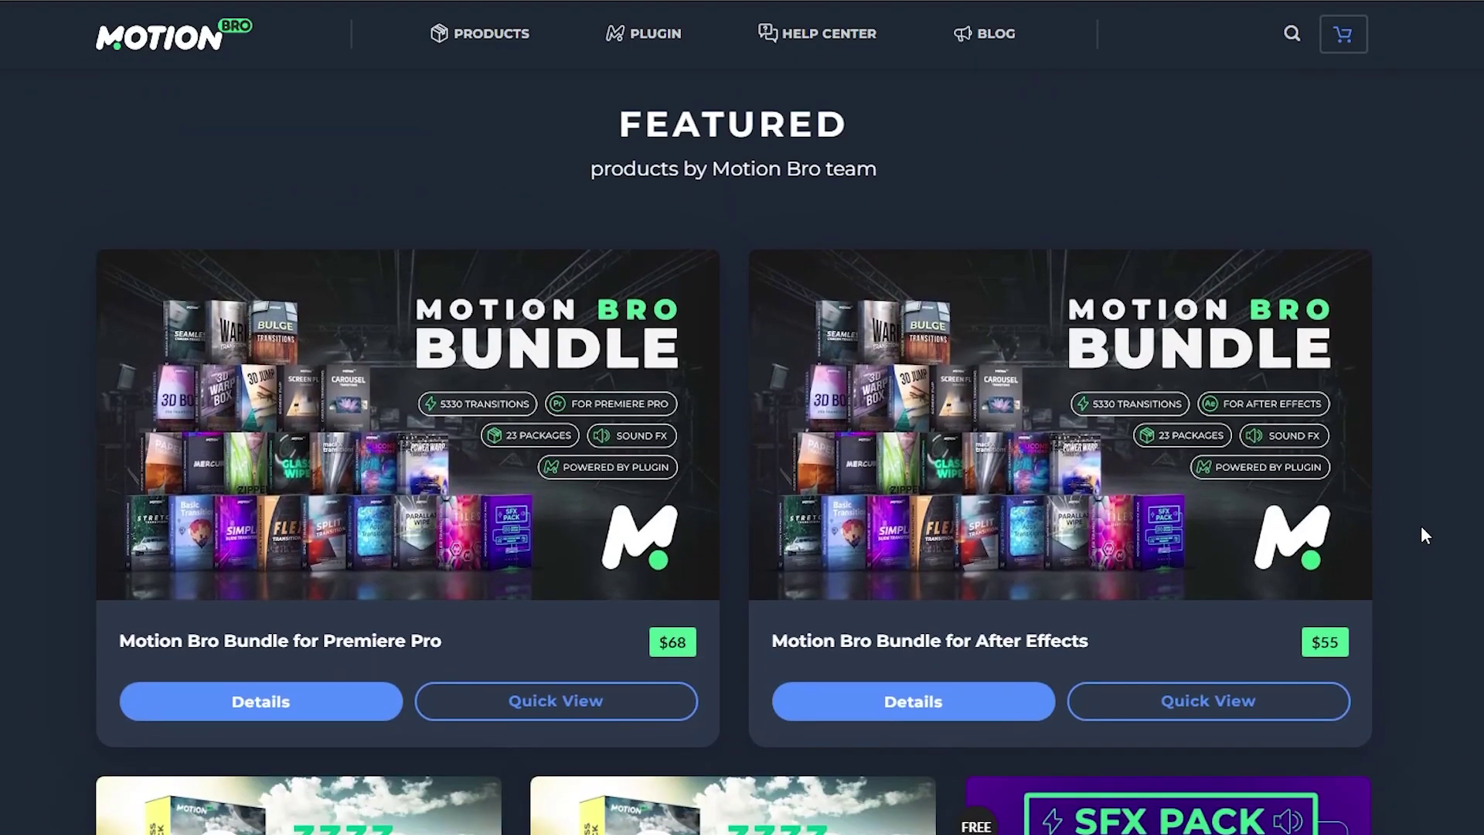
{"action": "scroll", "coordinate": [1421, 526], "scroll_direction": "down", "scroll_amount": 1}
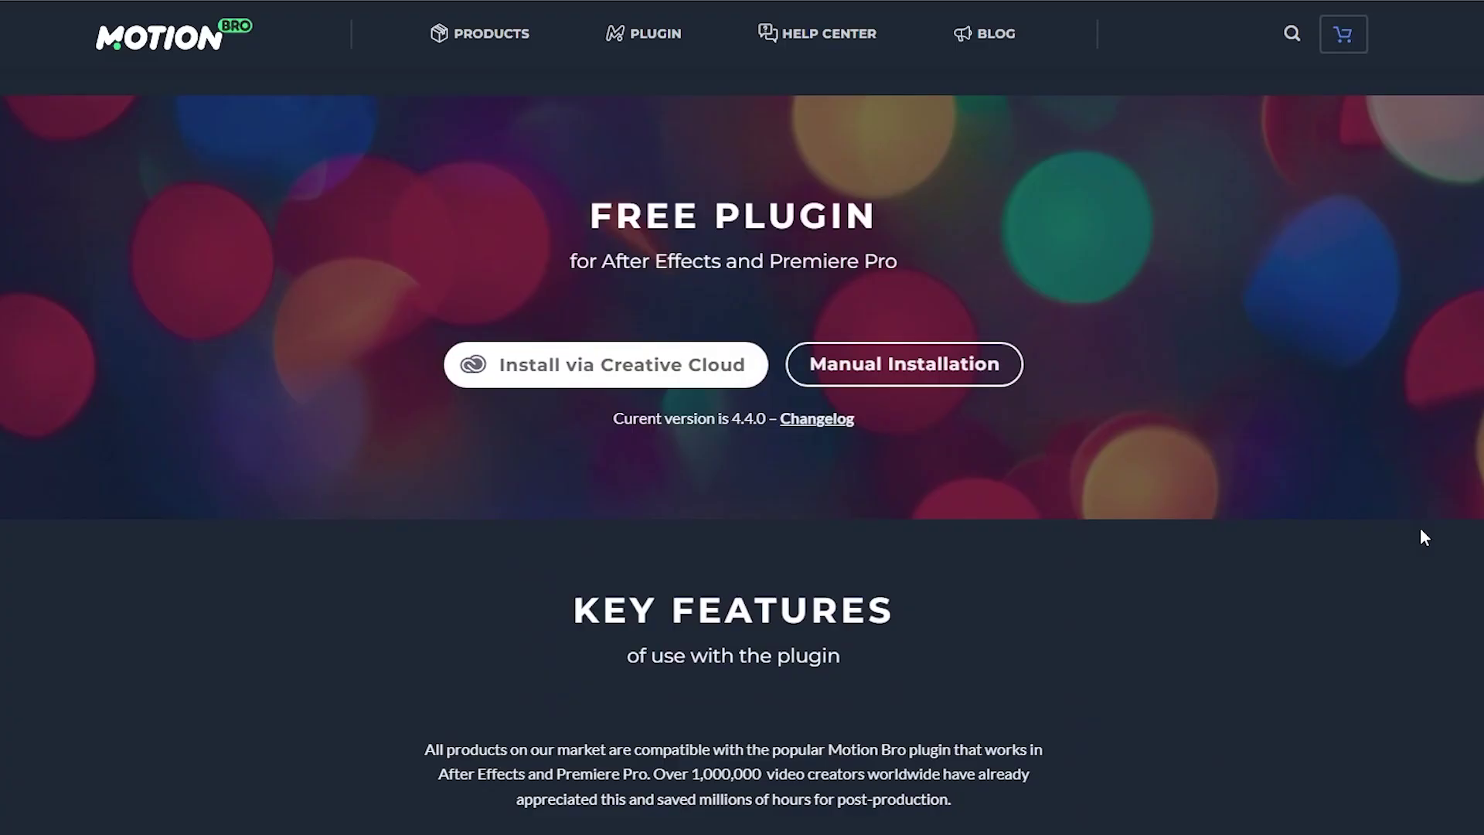
{"action": "scroll", "coordinate": [1421, 534], "scroll_direction": "down", "scroll_amount": 1}
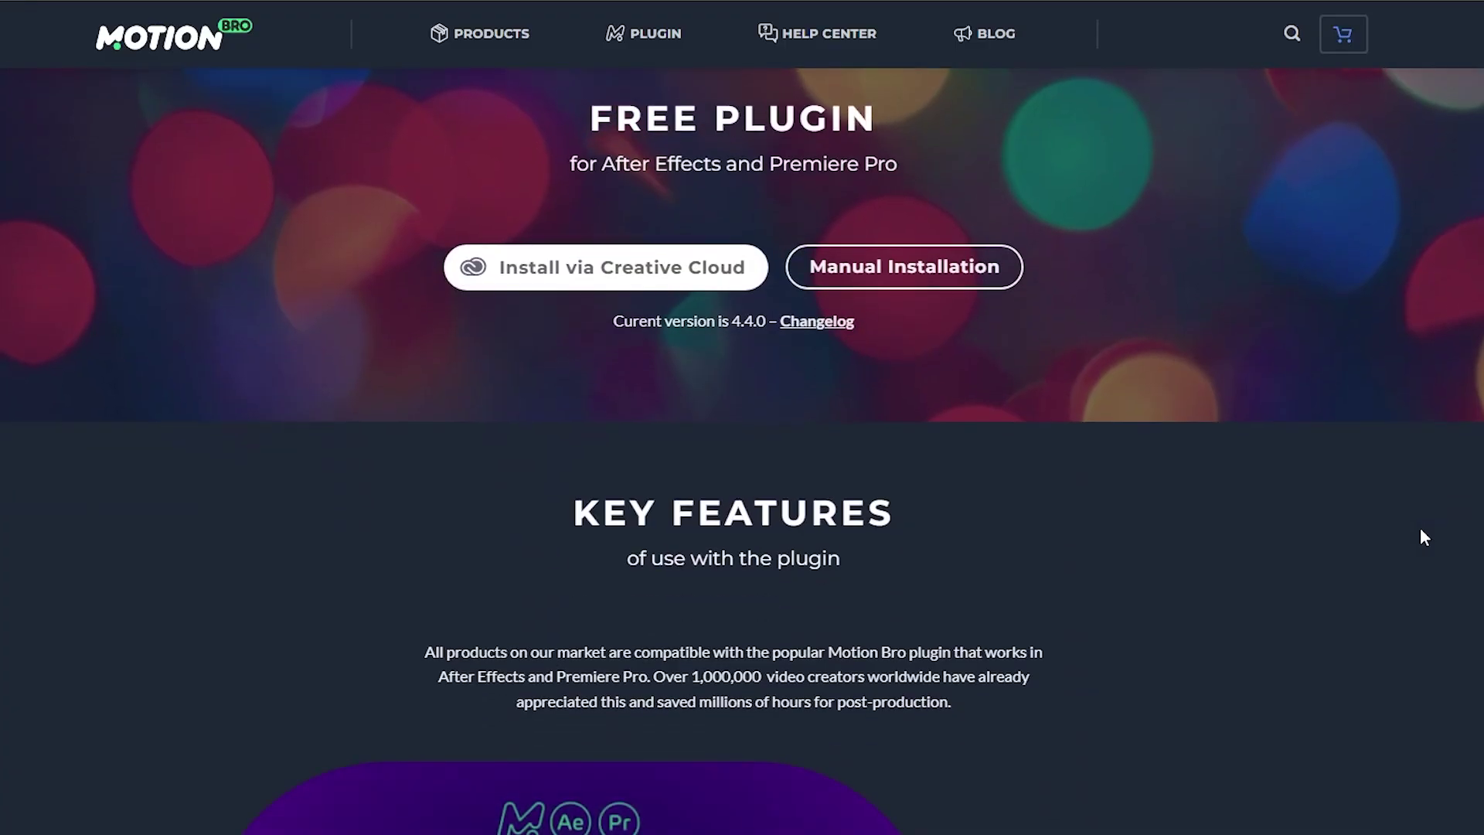
{"action": "scroll", "coordinate": [1421, 534], "scroll_direction": "down", "scroll_amount": 1}
{"action": "scroll", "coordinate": [1423, 537], "scroll_direction": "down", "scroll_amount": 6}
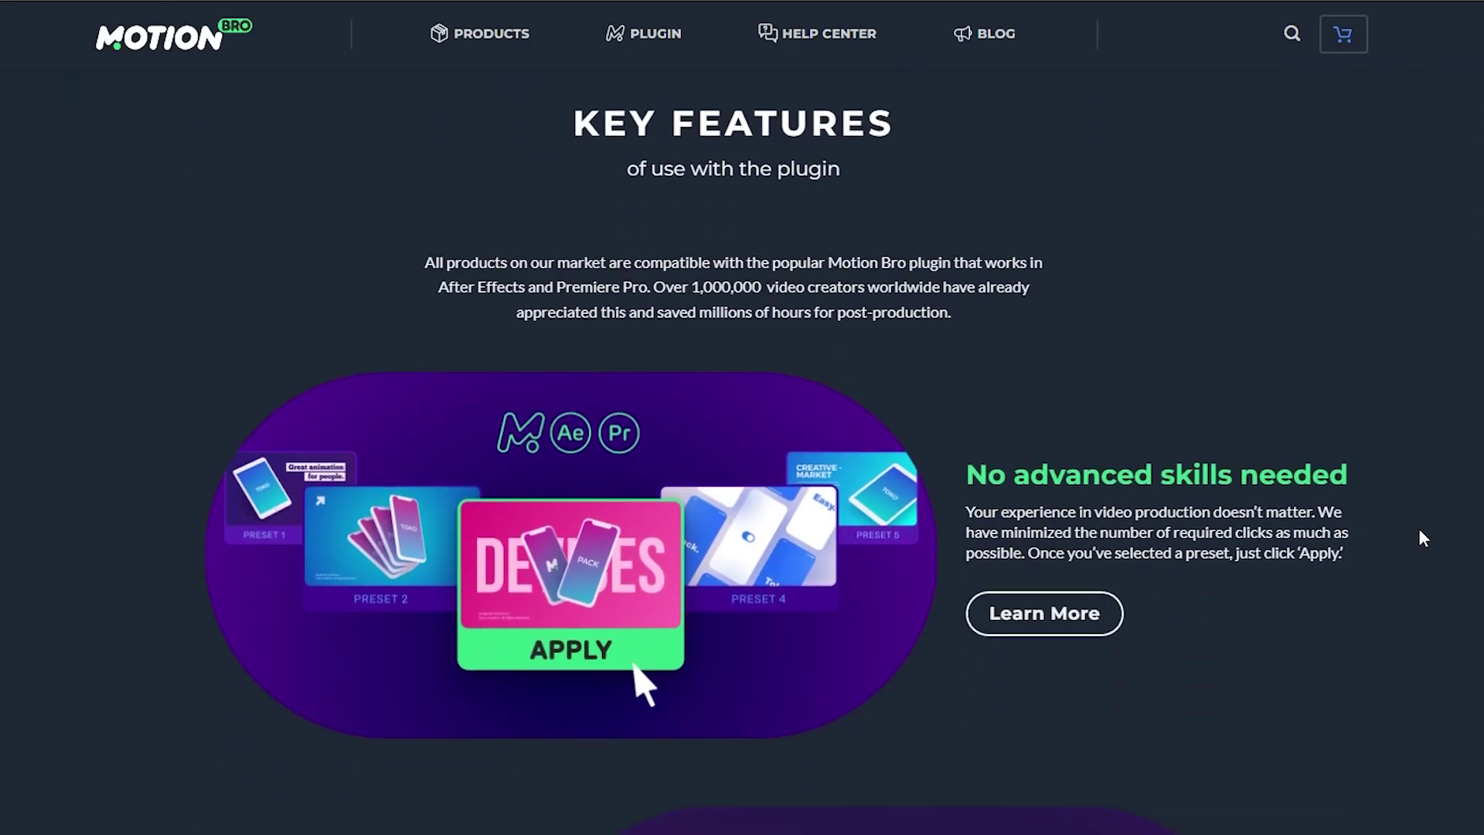
{"action": "scroll", "coordinate": [1420, 530], "scroll_direction": "down", "scroll_amount": 5}
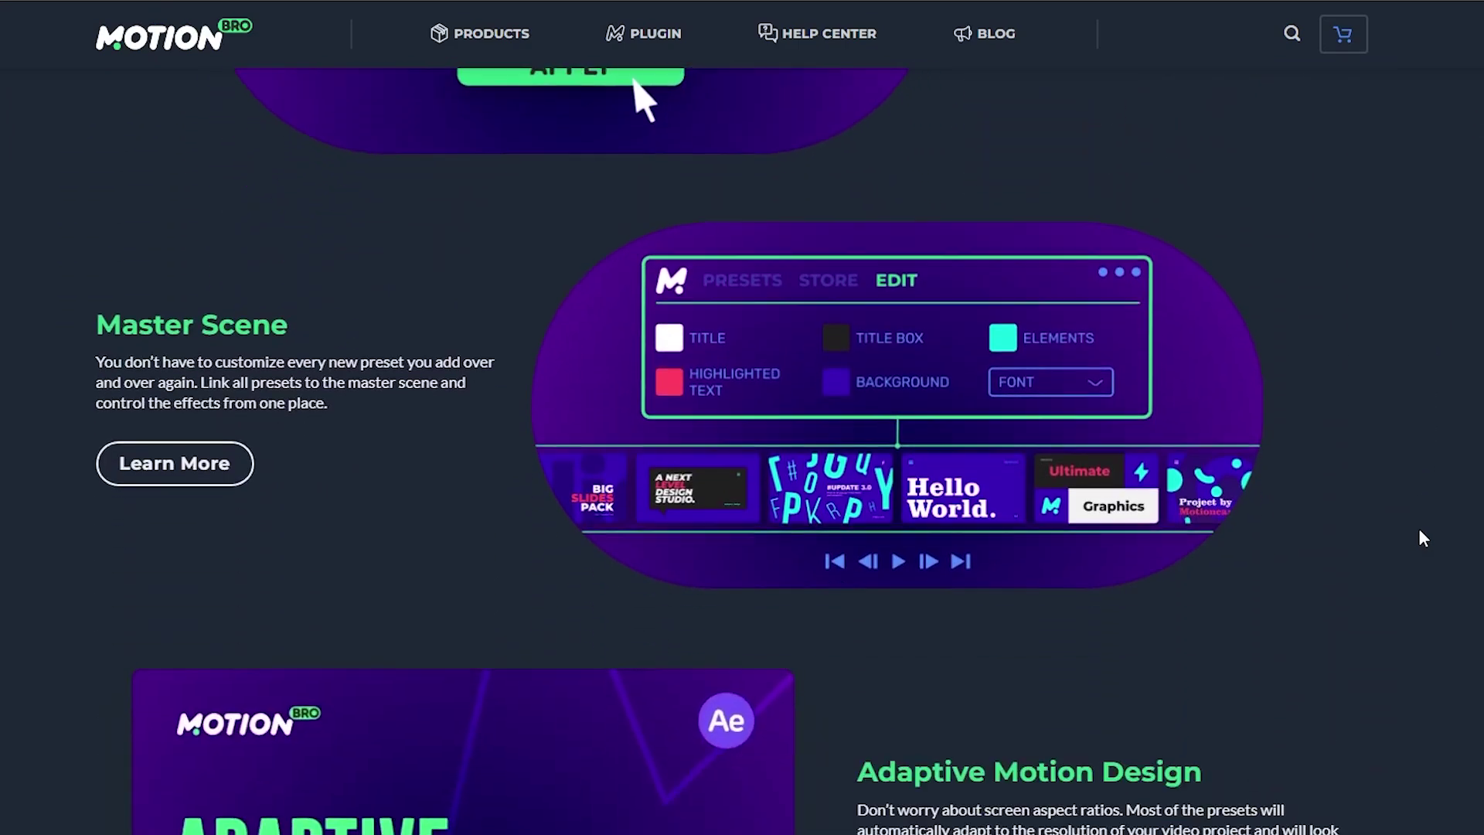
{"action": "scroll", "coordinate": [1419, 532], "scroll_direction": "down", "scroll_amount": 8}
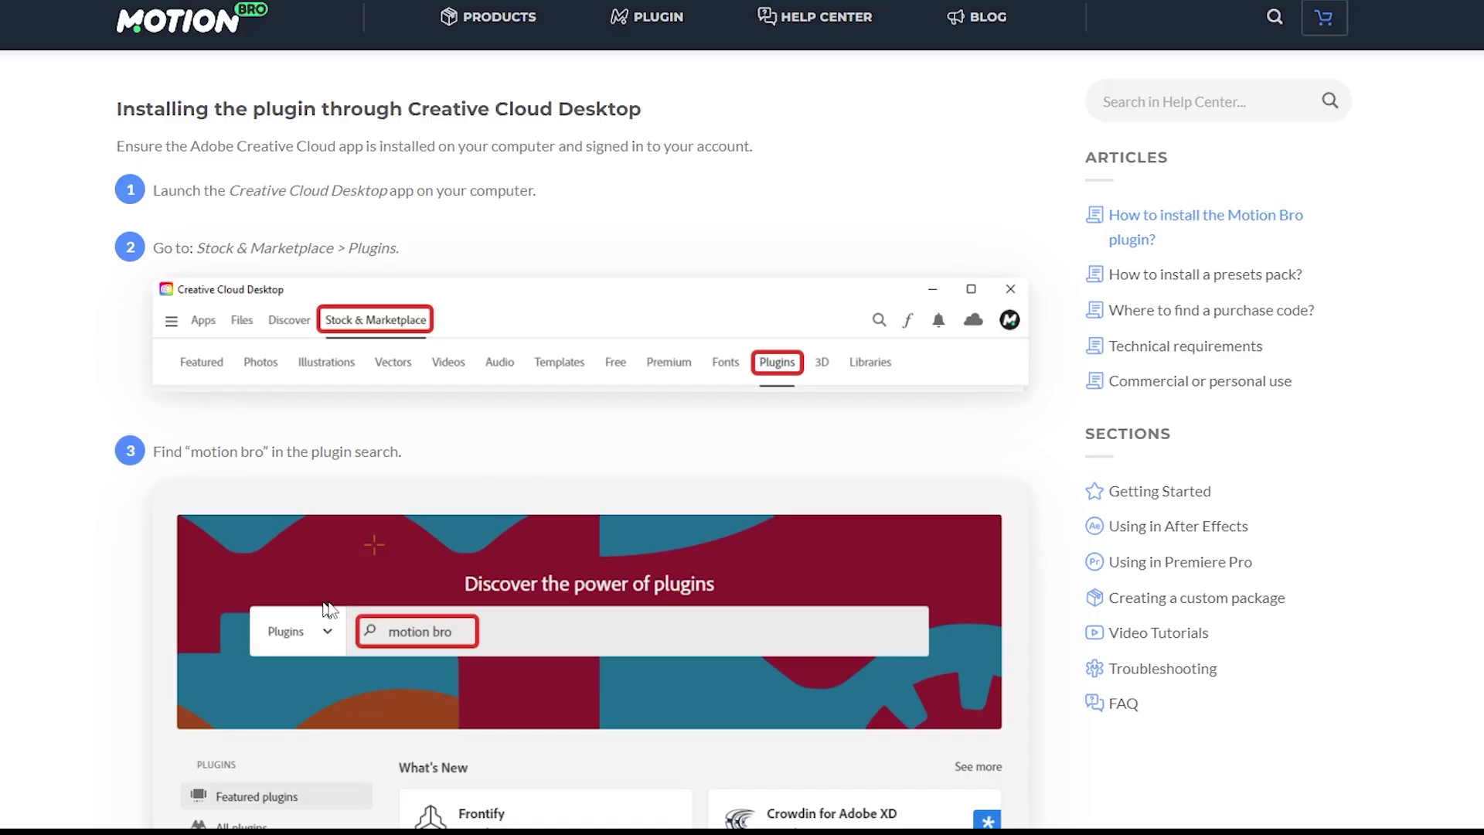
{"action": "scroll", "coordinate": [539, 585], "scroll_direction": "down", "scroll_amount": 5}
{"action": "scroll", "coordinate": [539, 585], "scroll_direction": "down", "scroll_amount": 5}
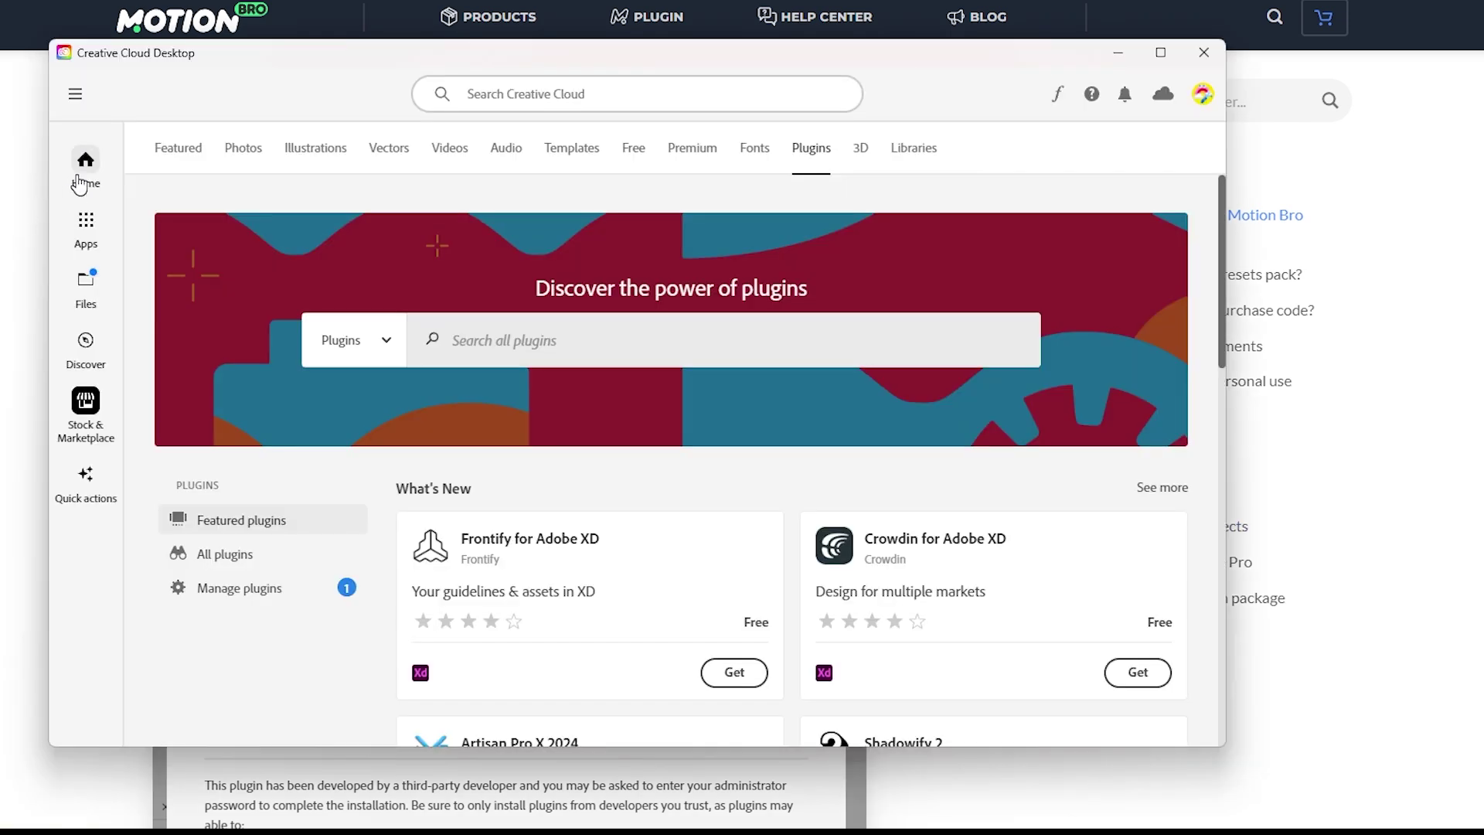
- Search the Creative Cloud marketplace for 'motion bro' and open the Motion Bro plugin's details
{"action": "left_click", "coordinate": [78, 177]}
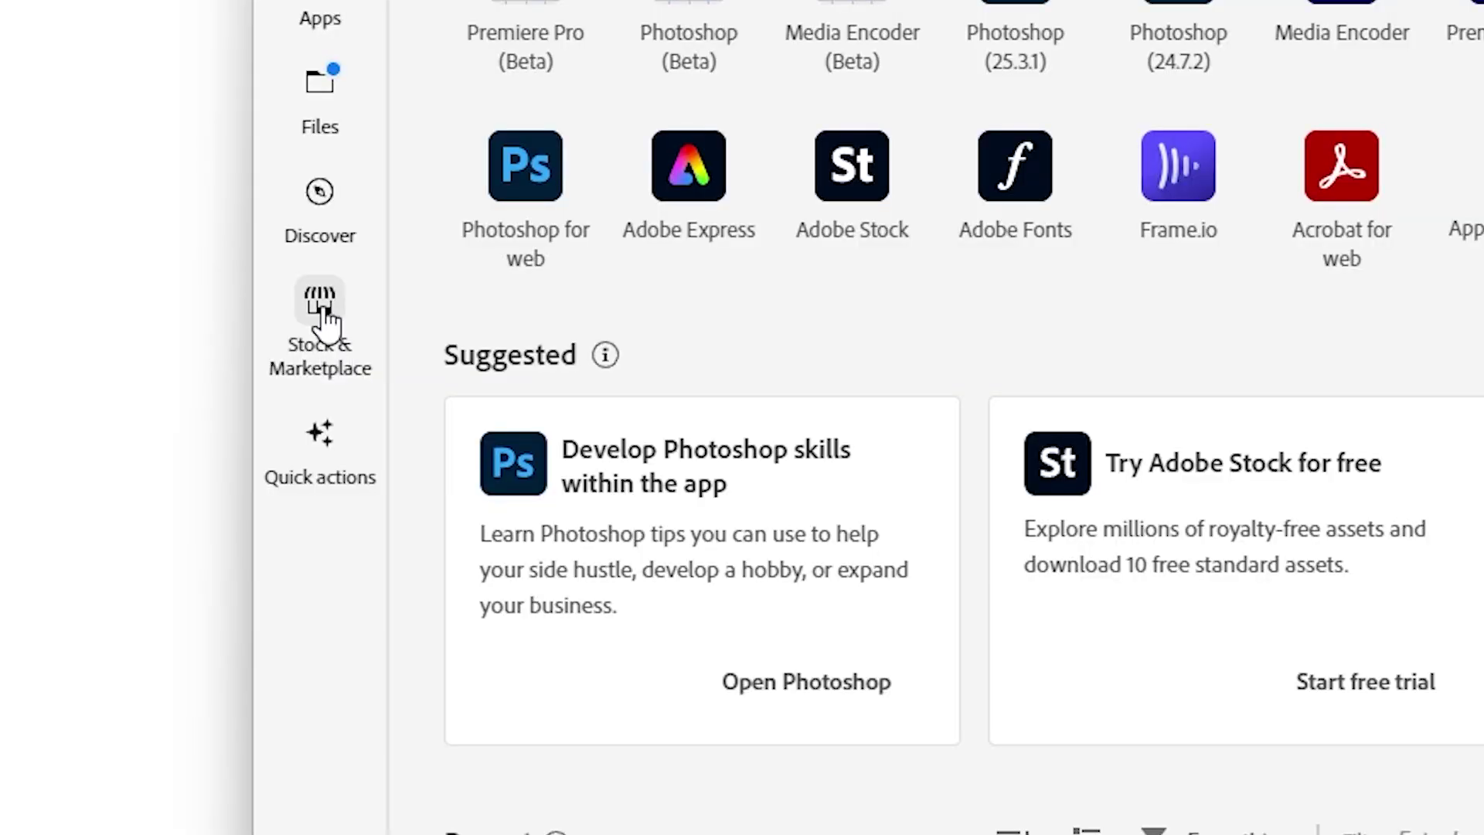
{"action": "left_click", "coordinate": [325, 313]}
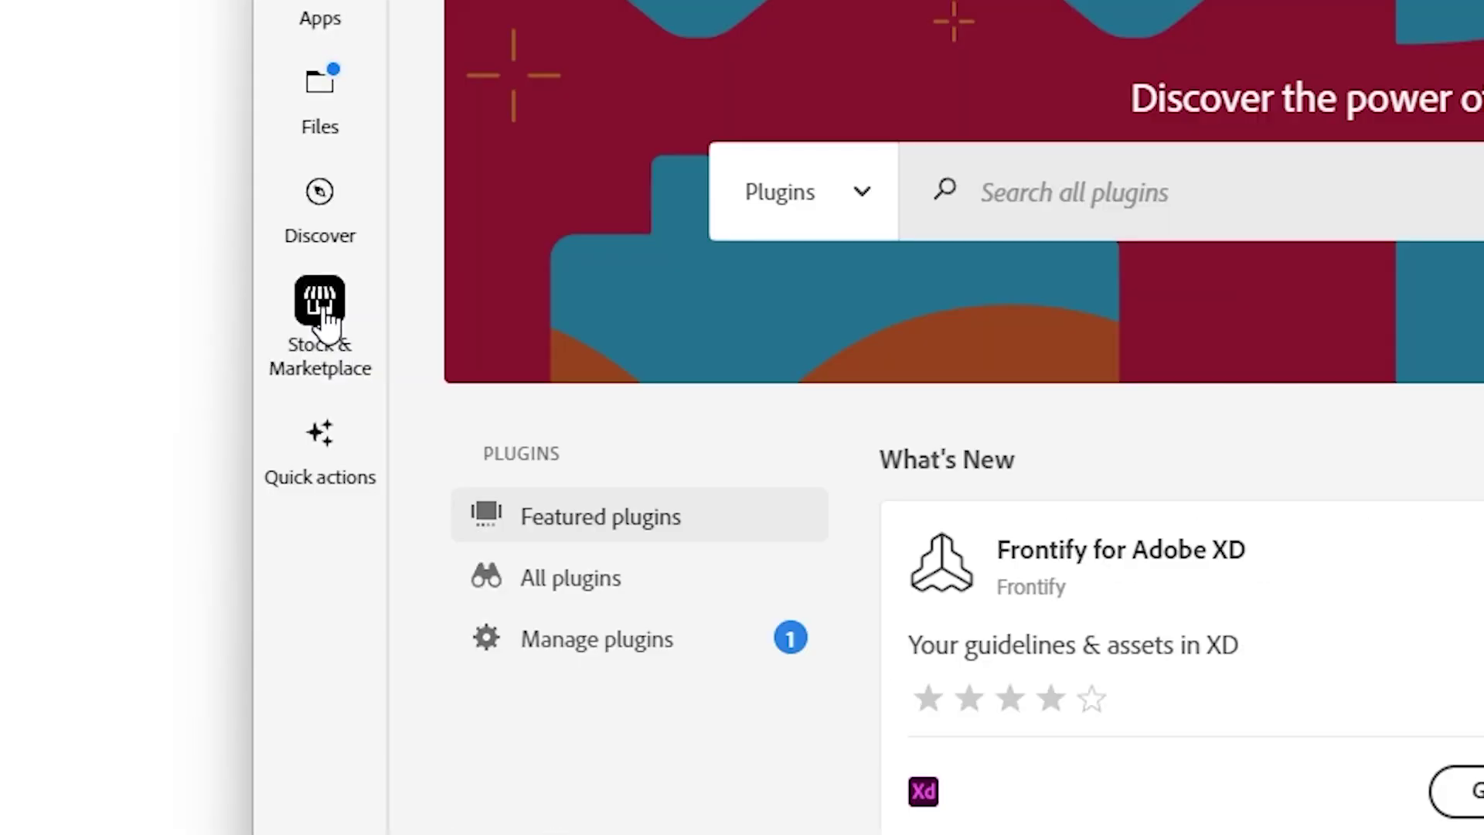
{"action": "key", "text": "ctrl+f"}
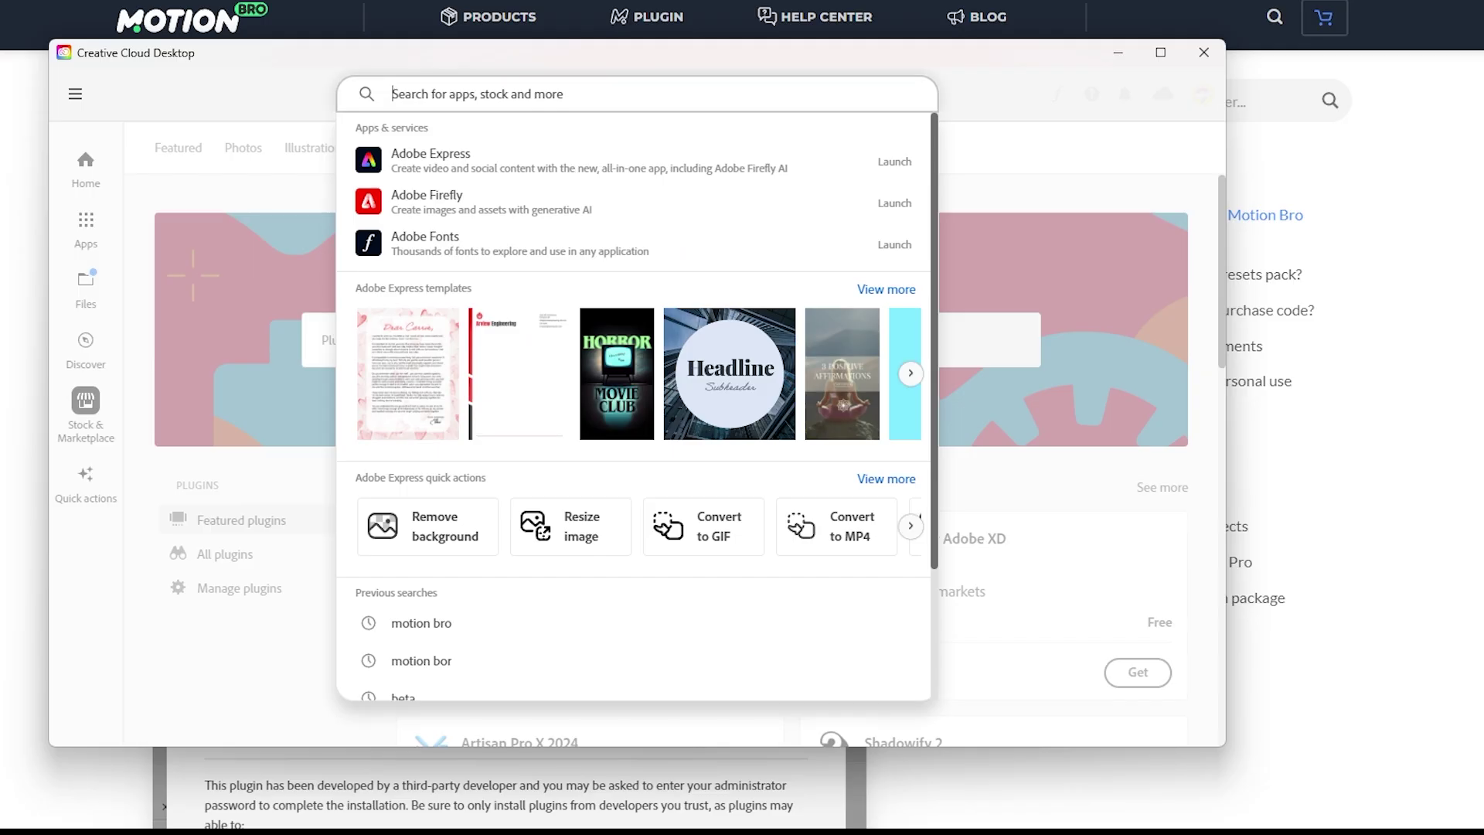
{"action": "type", "text": "motio"}
{"action": "type", "text": "n bro"}
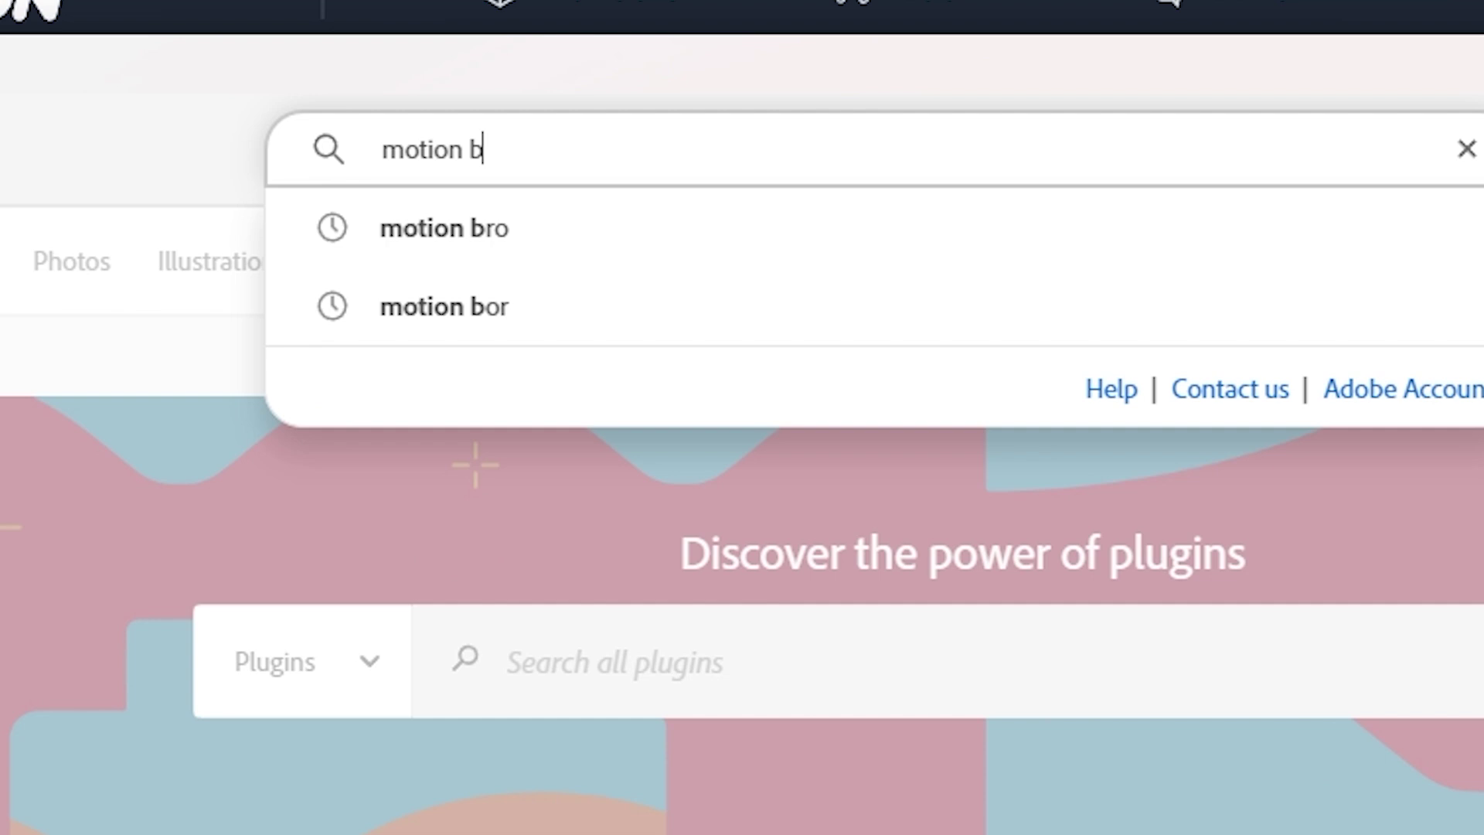
{"action": "key", "text": "Return"}
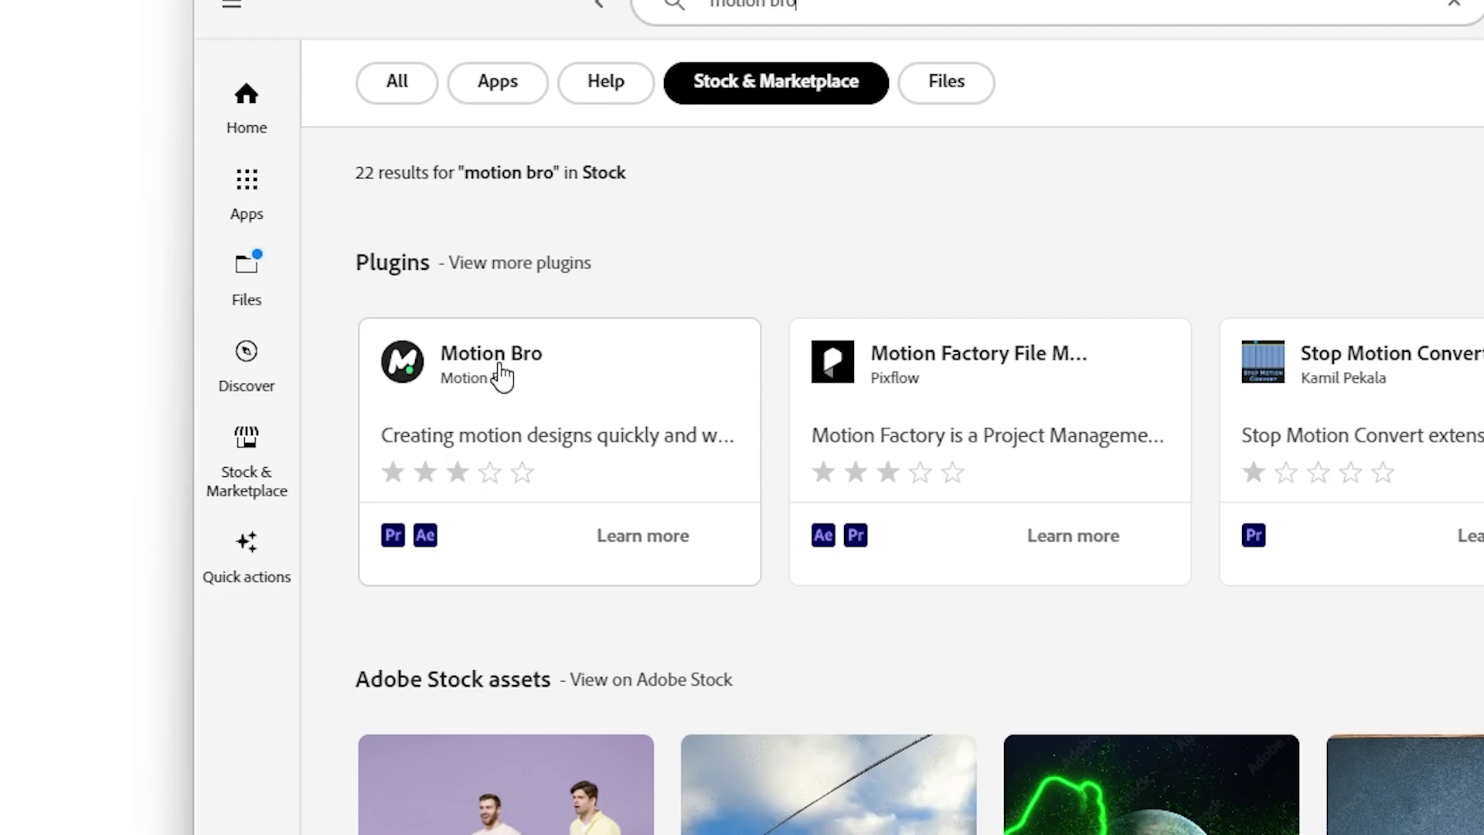
{"action": "left_click", "coordinate": [501, 377]}
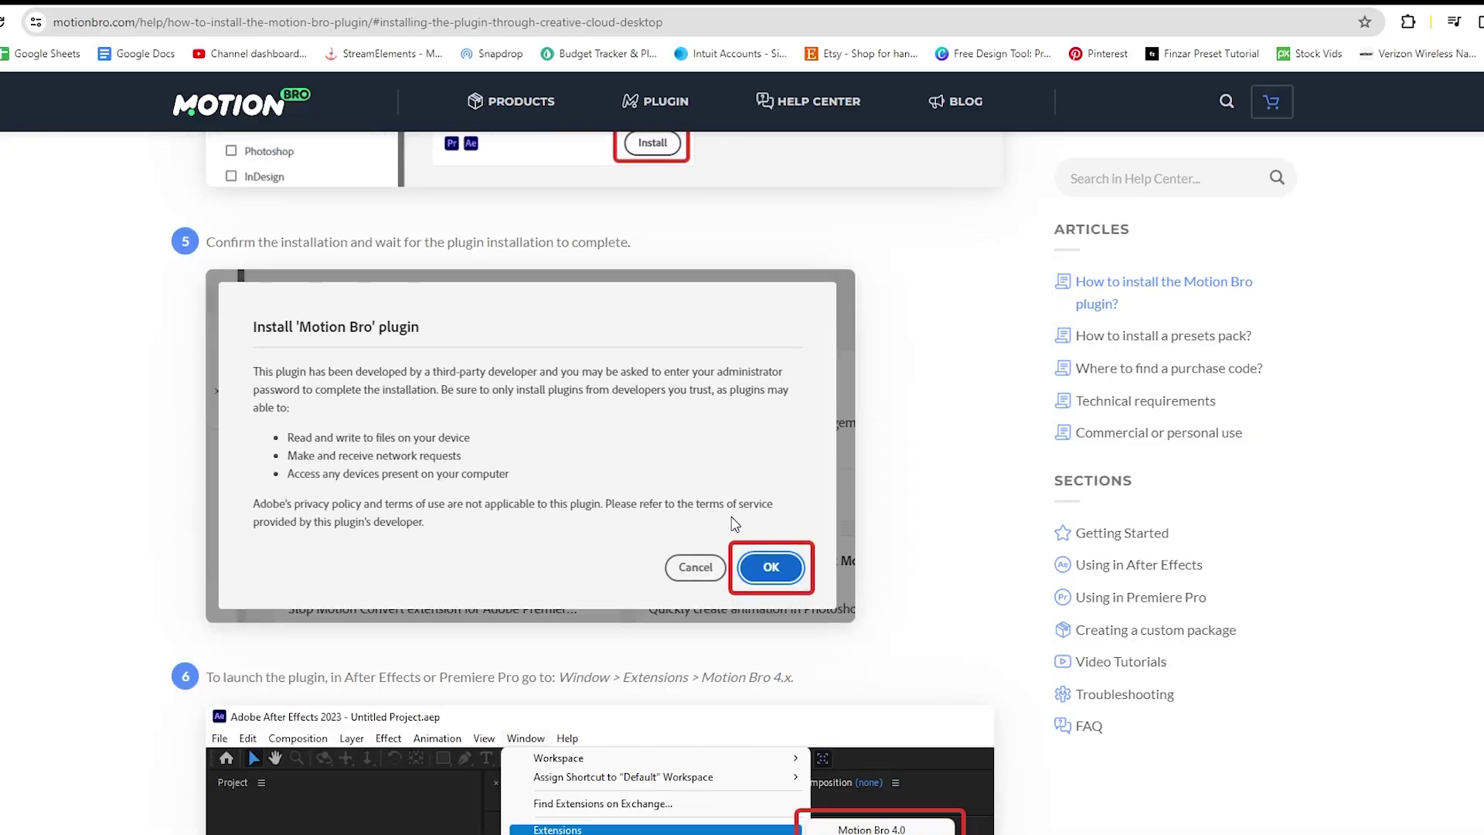
{"action": "scroll", "coordinate": [734, 524], "scroll_direction": "down", "scroll_amount": 3}
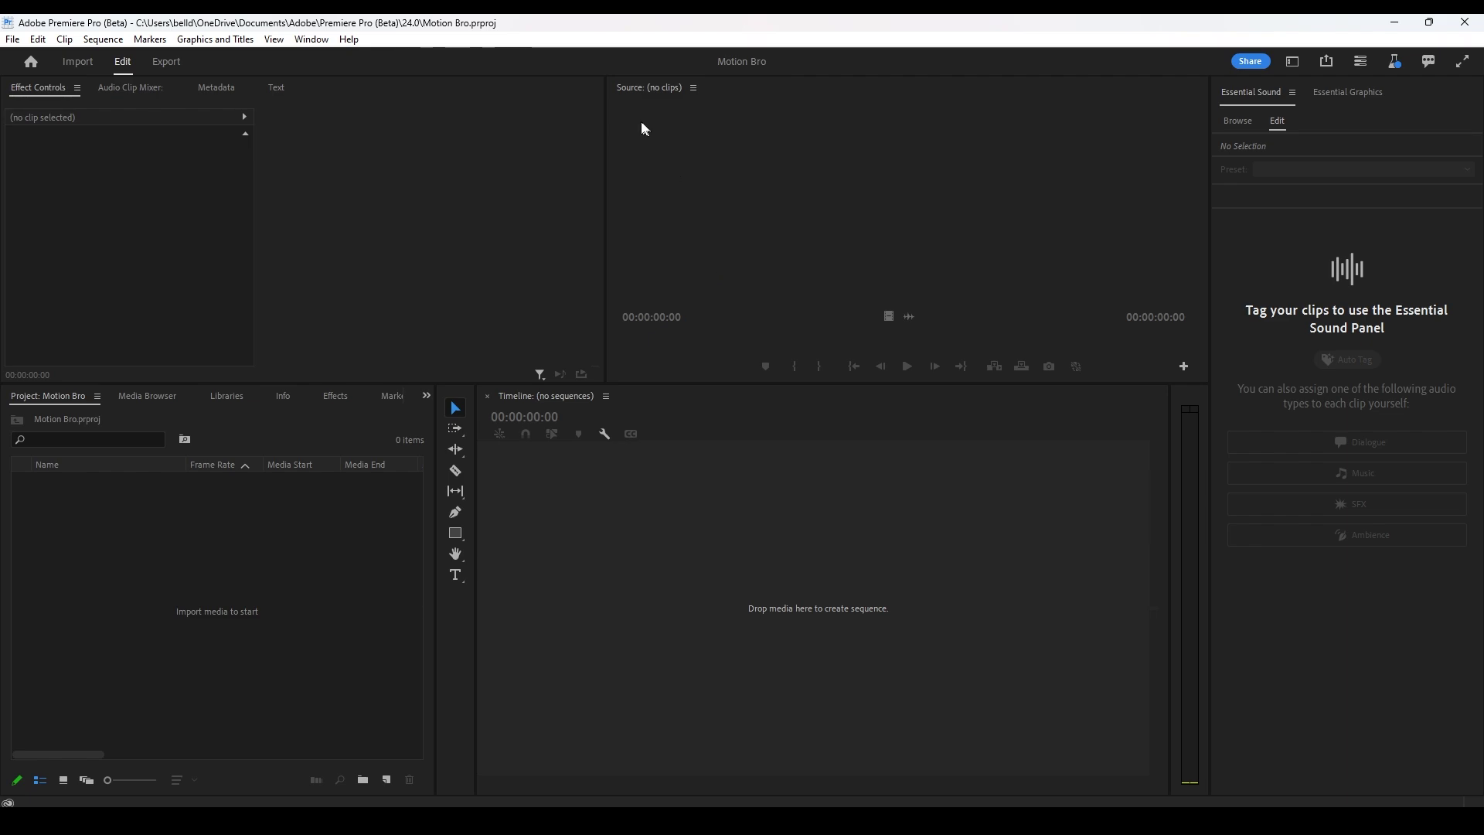
- Launch the Motion Bro 4.4.0 panel from Window > Extensions and enlarge it
{"action": "left_click", "coordinate": [311, 40]}
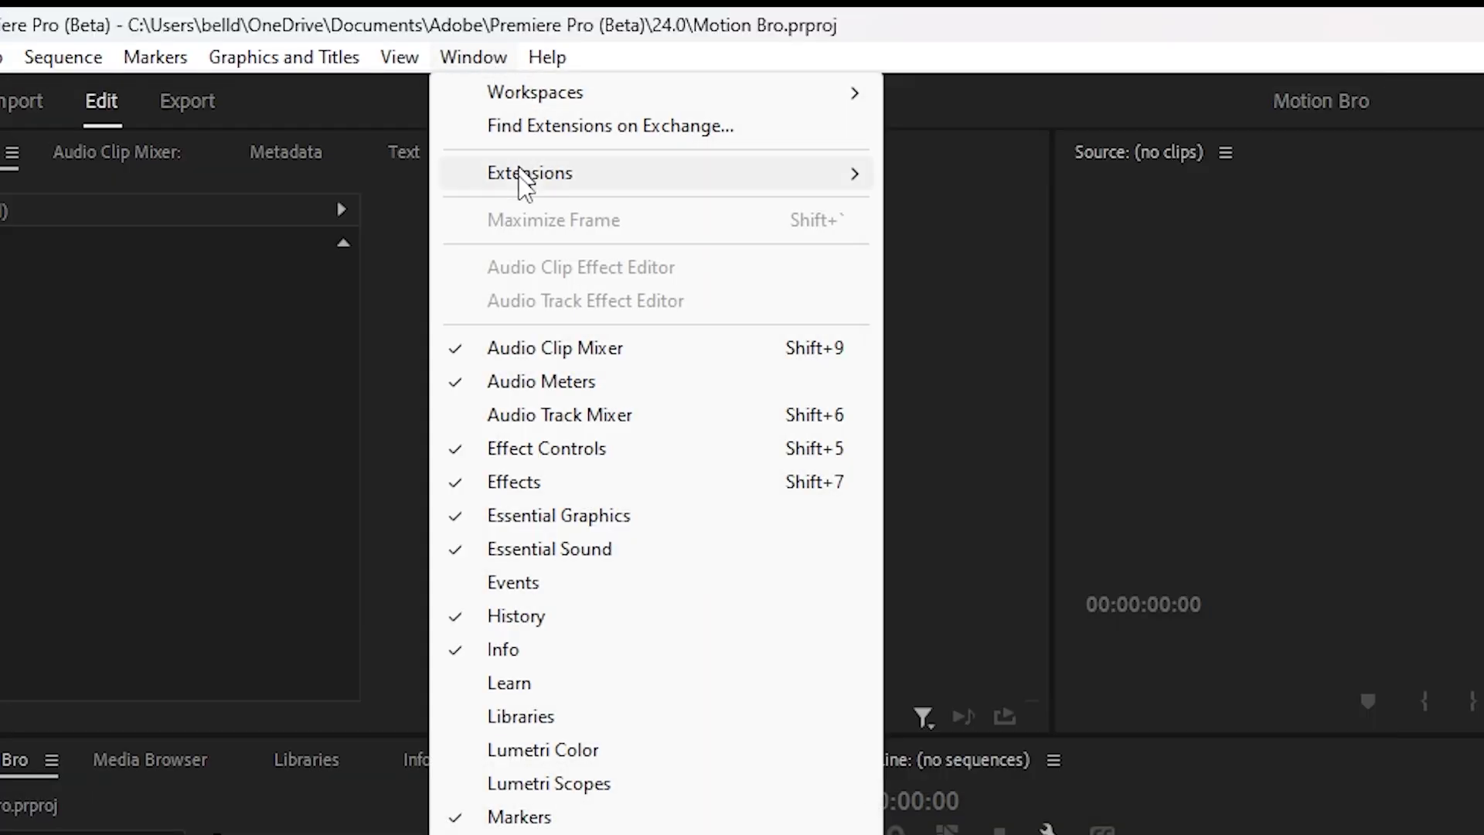
{"action": "mouse_move", "coordinate": [525, 183]}
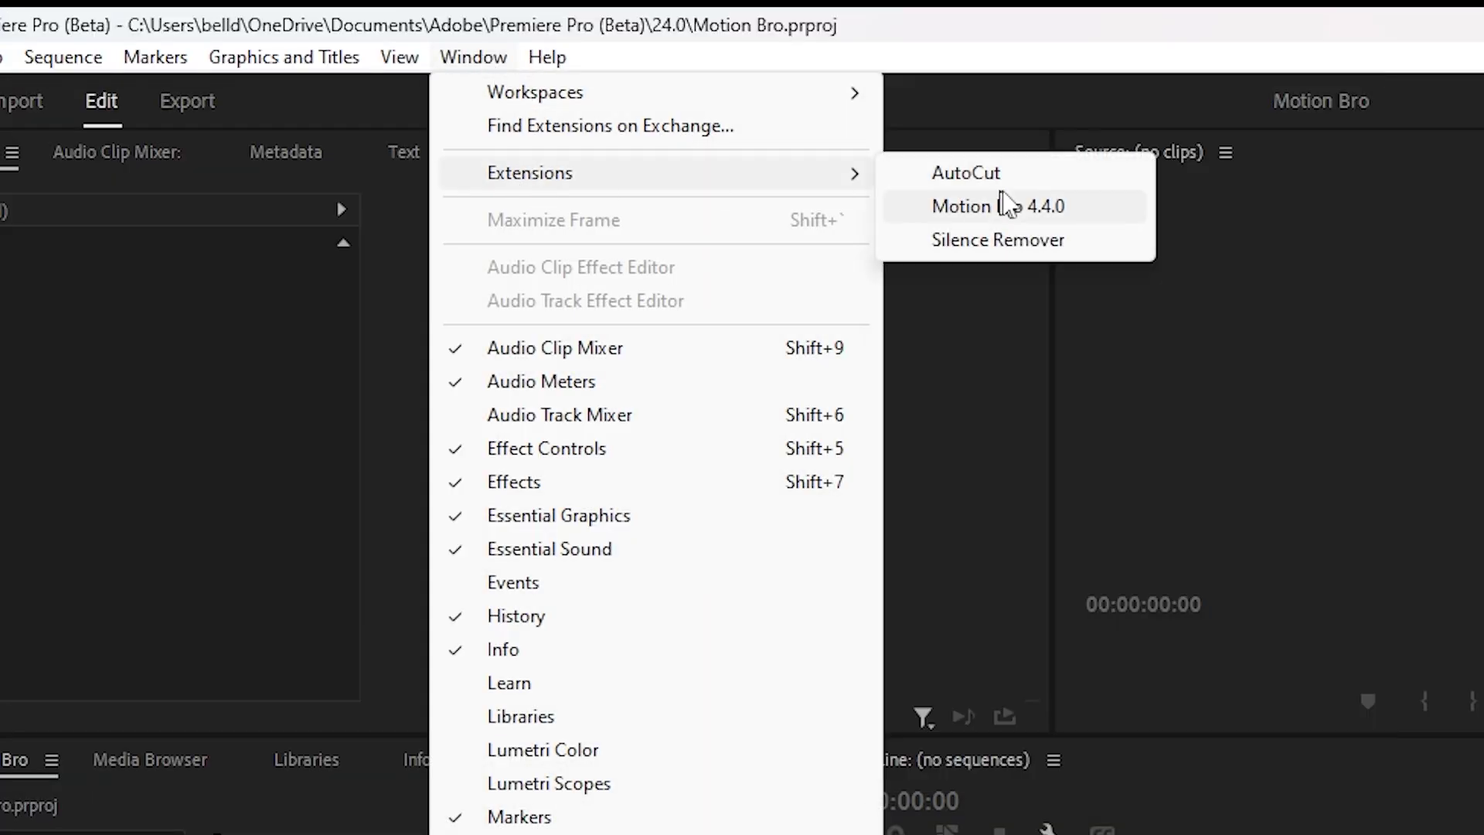
{"action": "left_click", "coordinate": [1028, 214]}
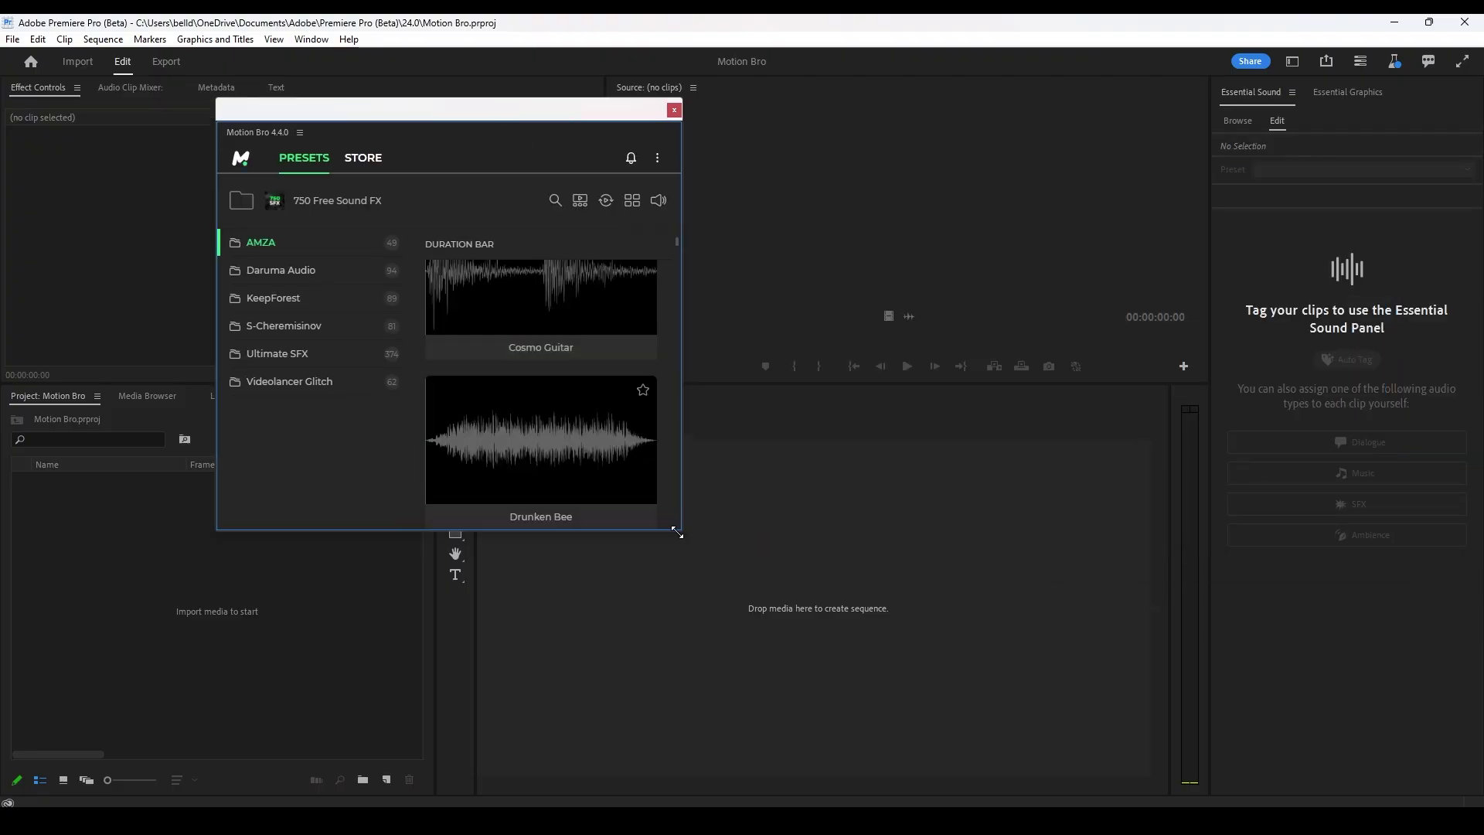
{"action": "left_click_drag", "start_coordinate": [725, 545], "coordinate": [1159, 638]}
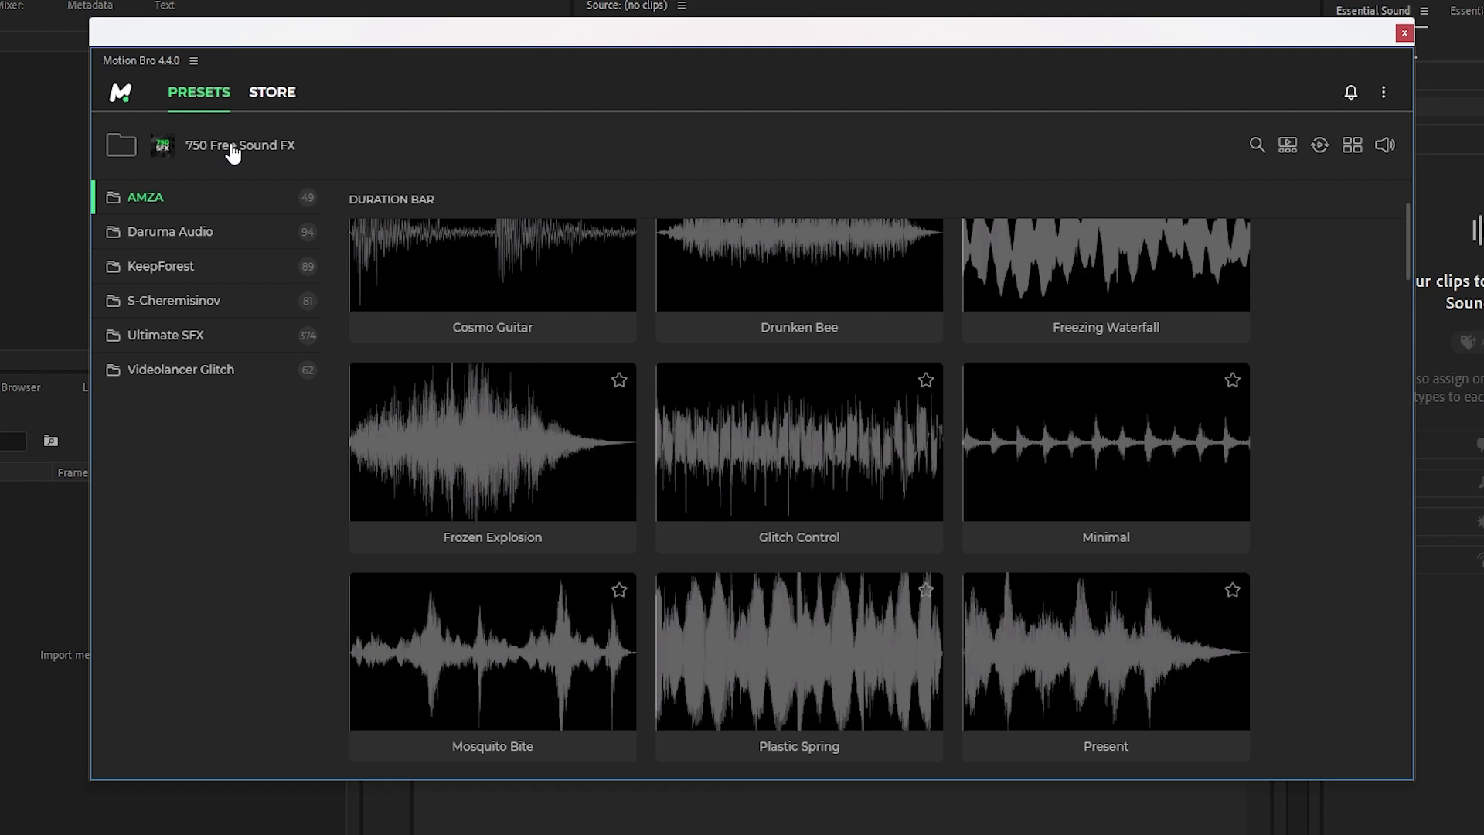
- Show the available preset packs and start installing a new .MBR package
{"action": "left_click", "coordinate": [124, 147]}
{"action": "mouse_move", "coordinate": [251, 246]}
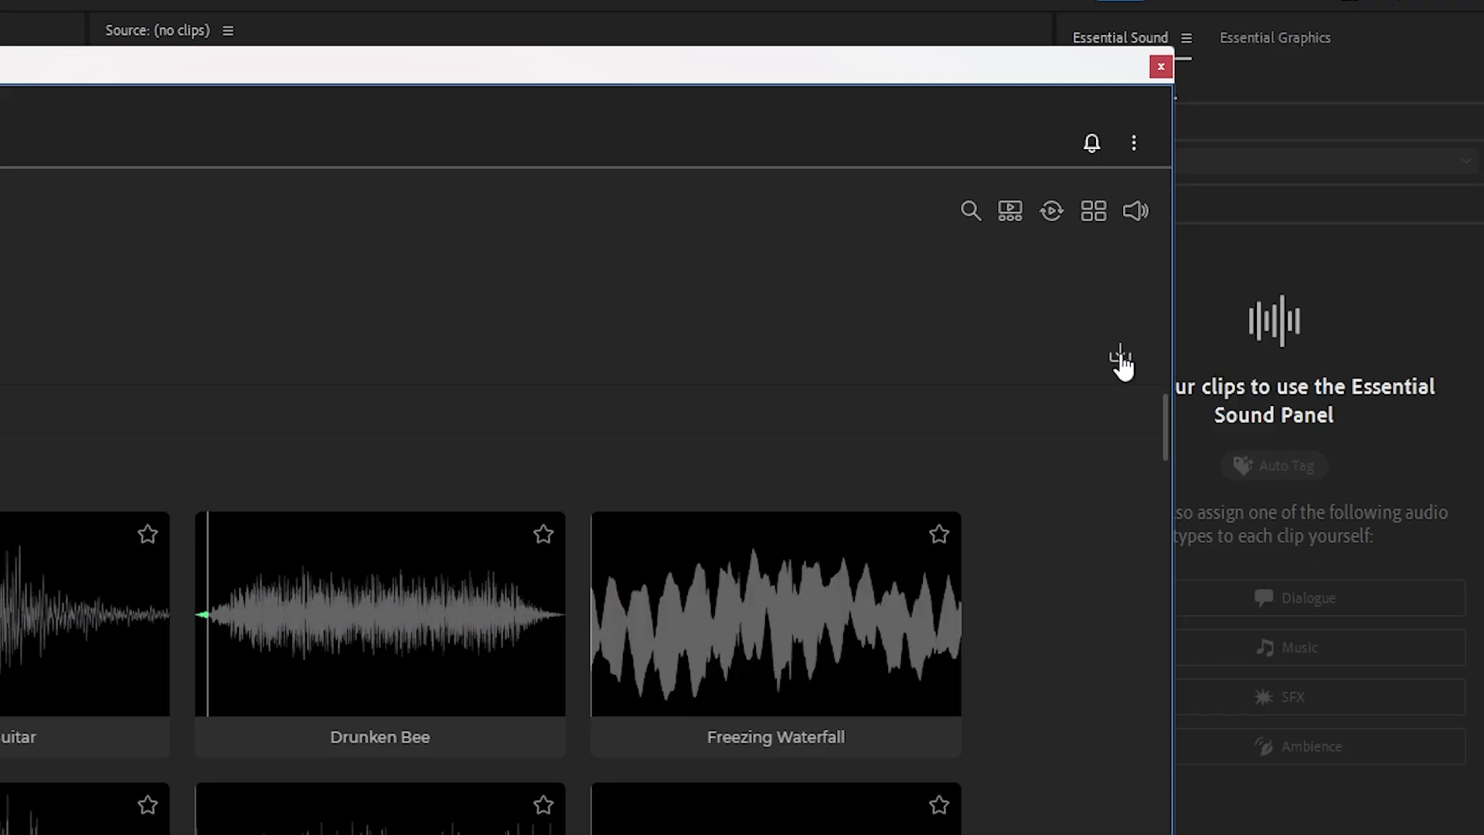
{"action": "left_click", "coordinate": [1120, 354]}
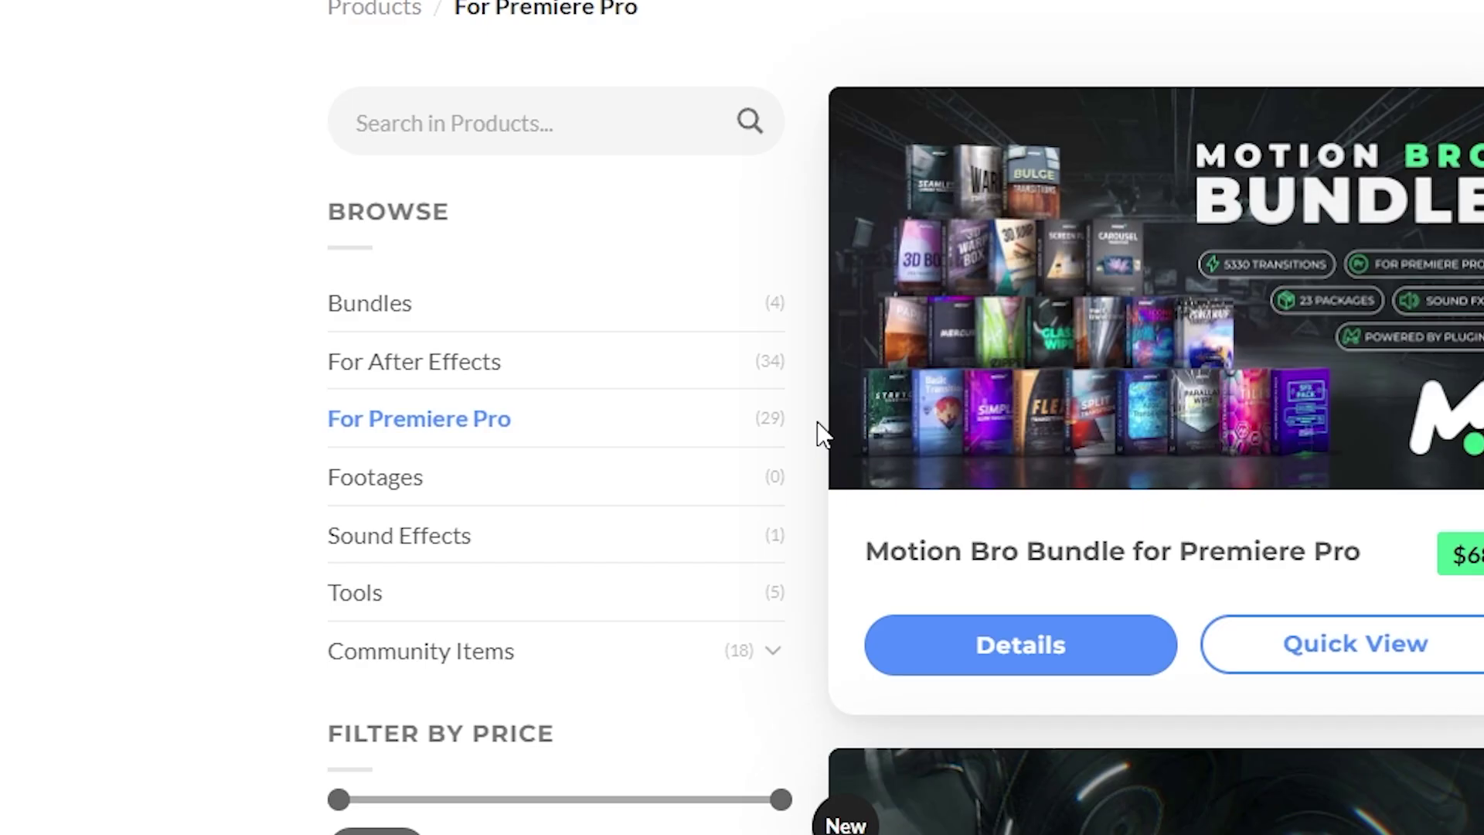
- Open the Free Motion Bro Presets for Premiere Pro product page
{"action": "scroll", "coordinate": [819, 433], "scroll_direction": "down", "scroll_amount": 10}
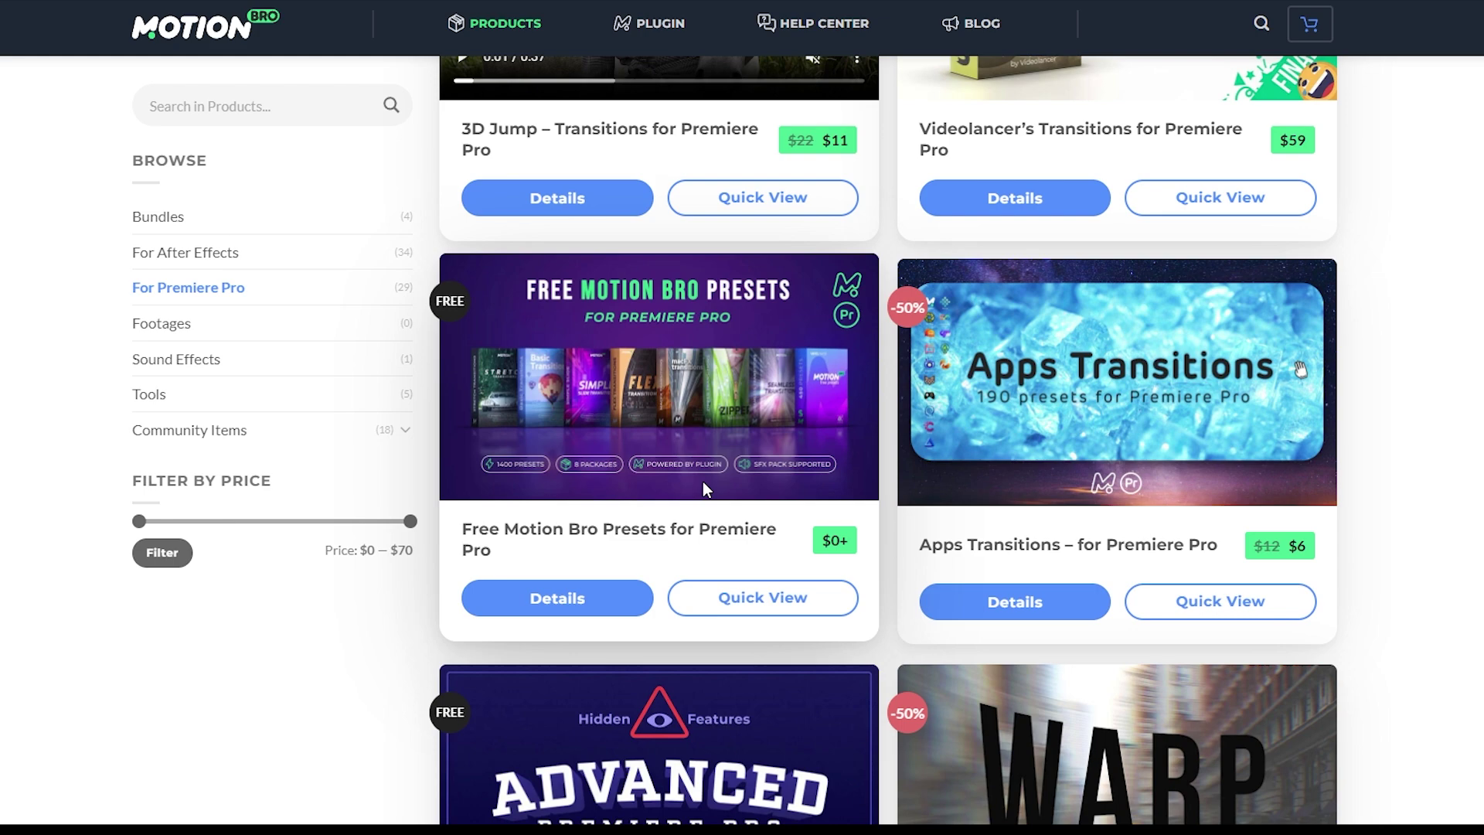
{"action": "left_click", "coordinate": [632, 597]}
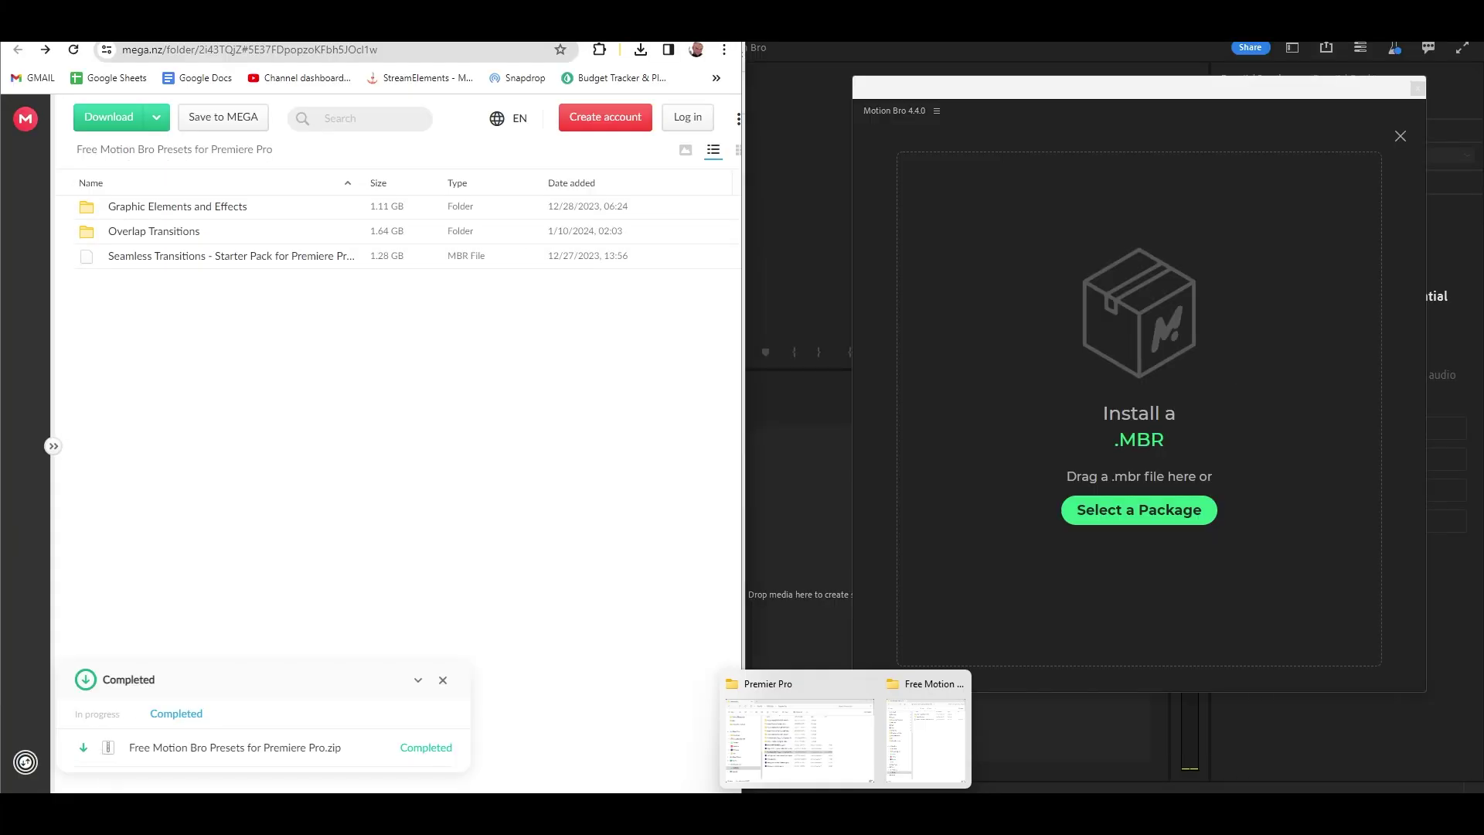
- Drag the Seamless Transitions .mbr file from Explorer onto Motion Bro's Install .MBR drop area
{"action": "left_click", "coordinate": [927, 753]}
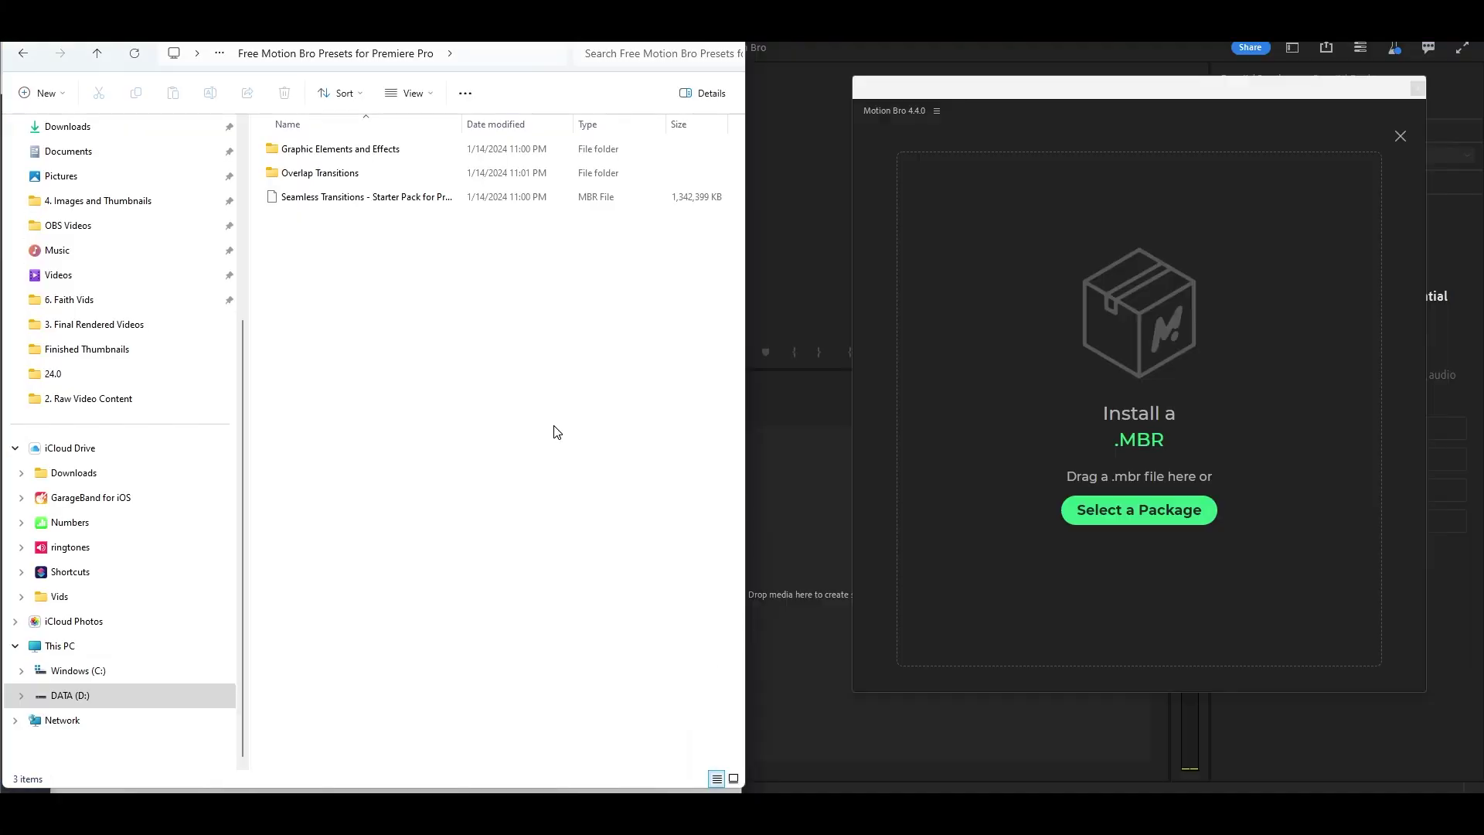
{"action": "left_click_drag", "start_coordinate": [363, 196], "coordinate": [517, 307]}
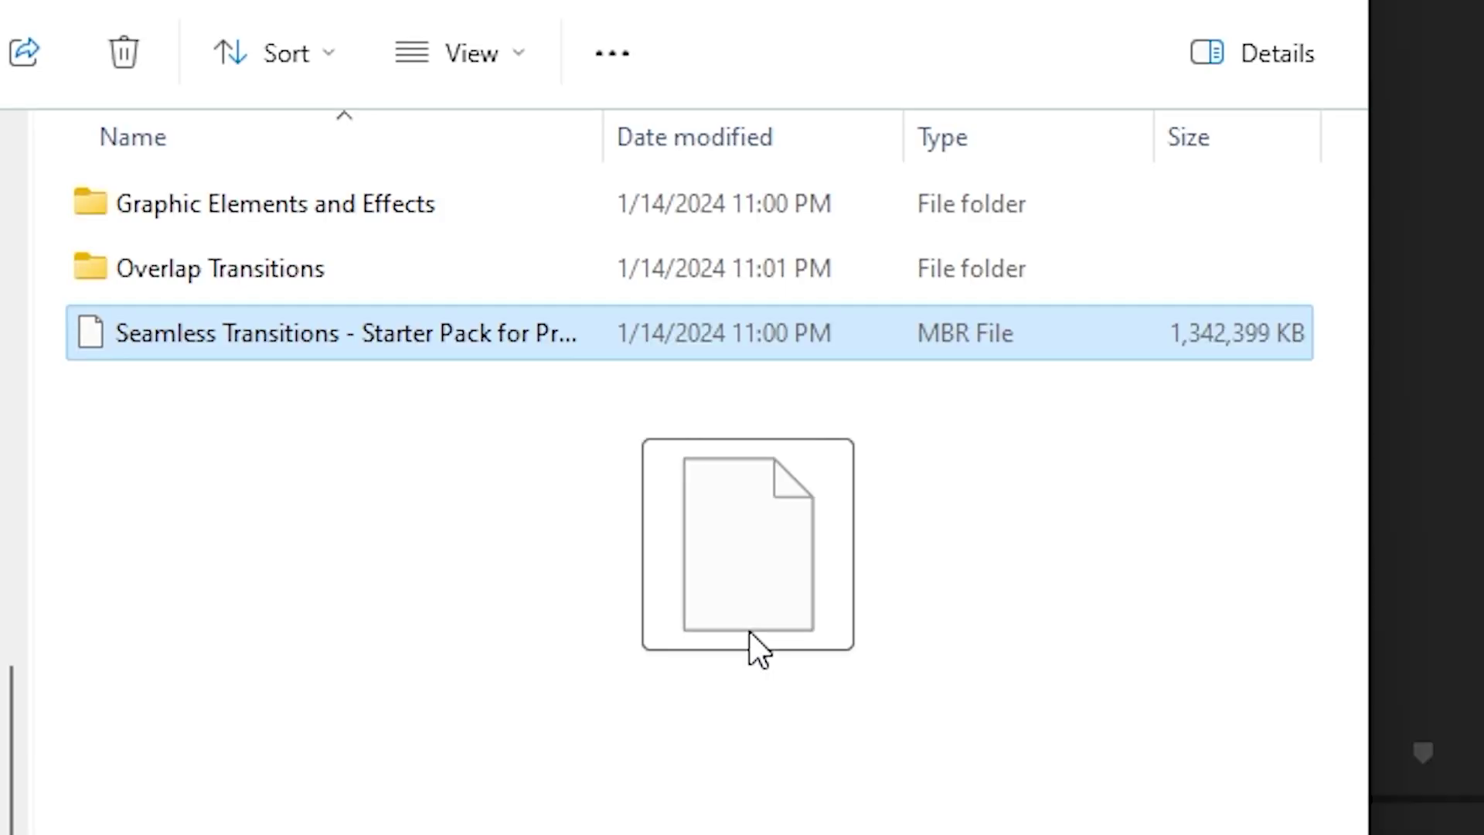
{"action": "left_click_drag", "start_coordinate": [749, 630], "coordinate": [1031, 394]}
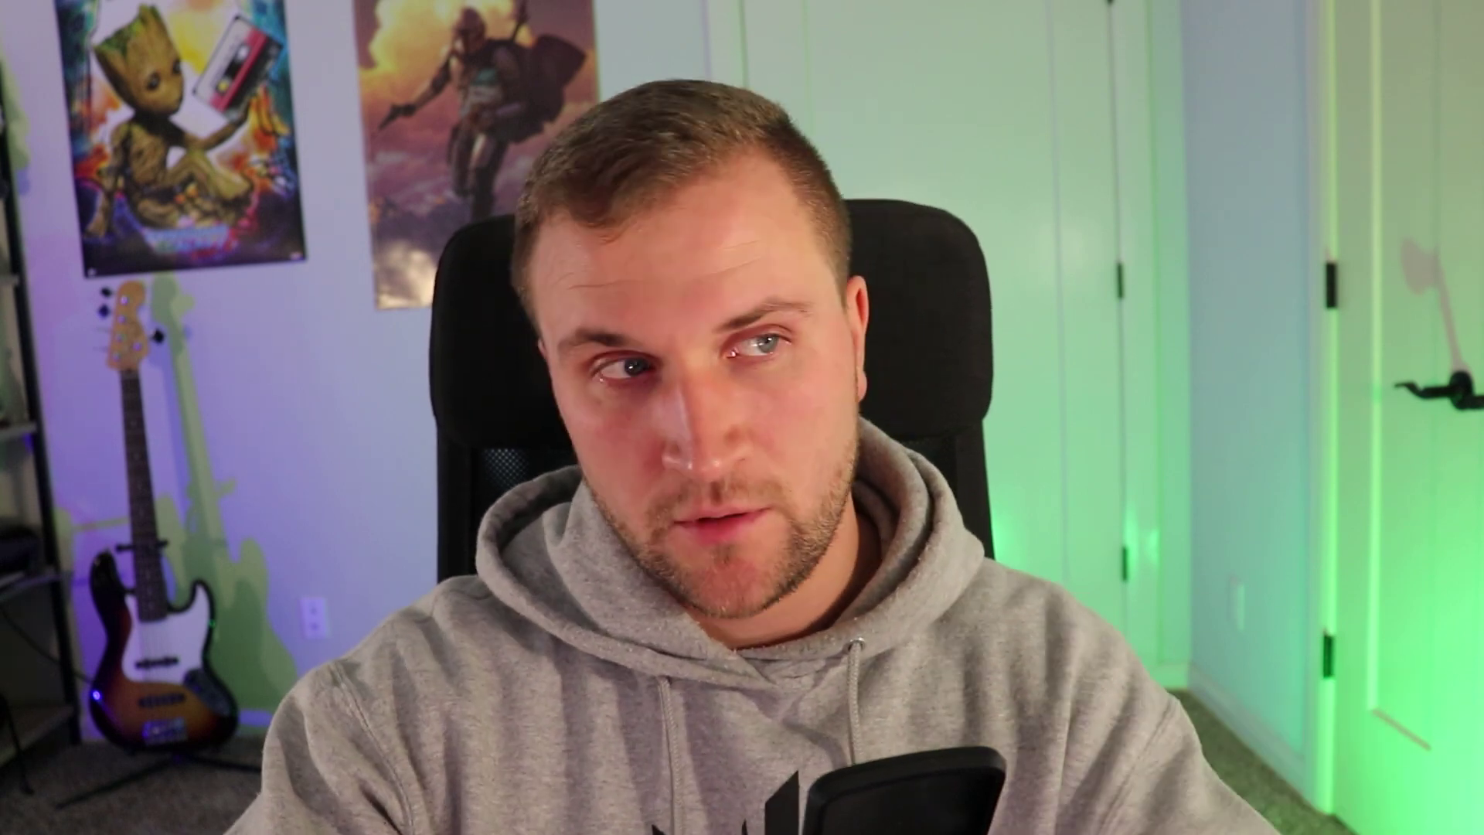
- Paste the email's purchase code into Package Activation and verify it with CHECK CODE
{"action": "triple_click", "coordinate": [801, 508]}
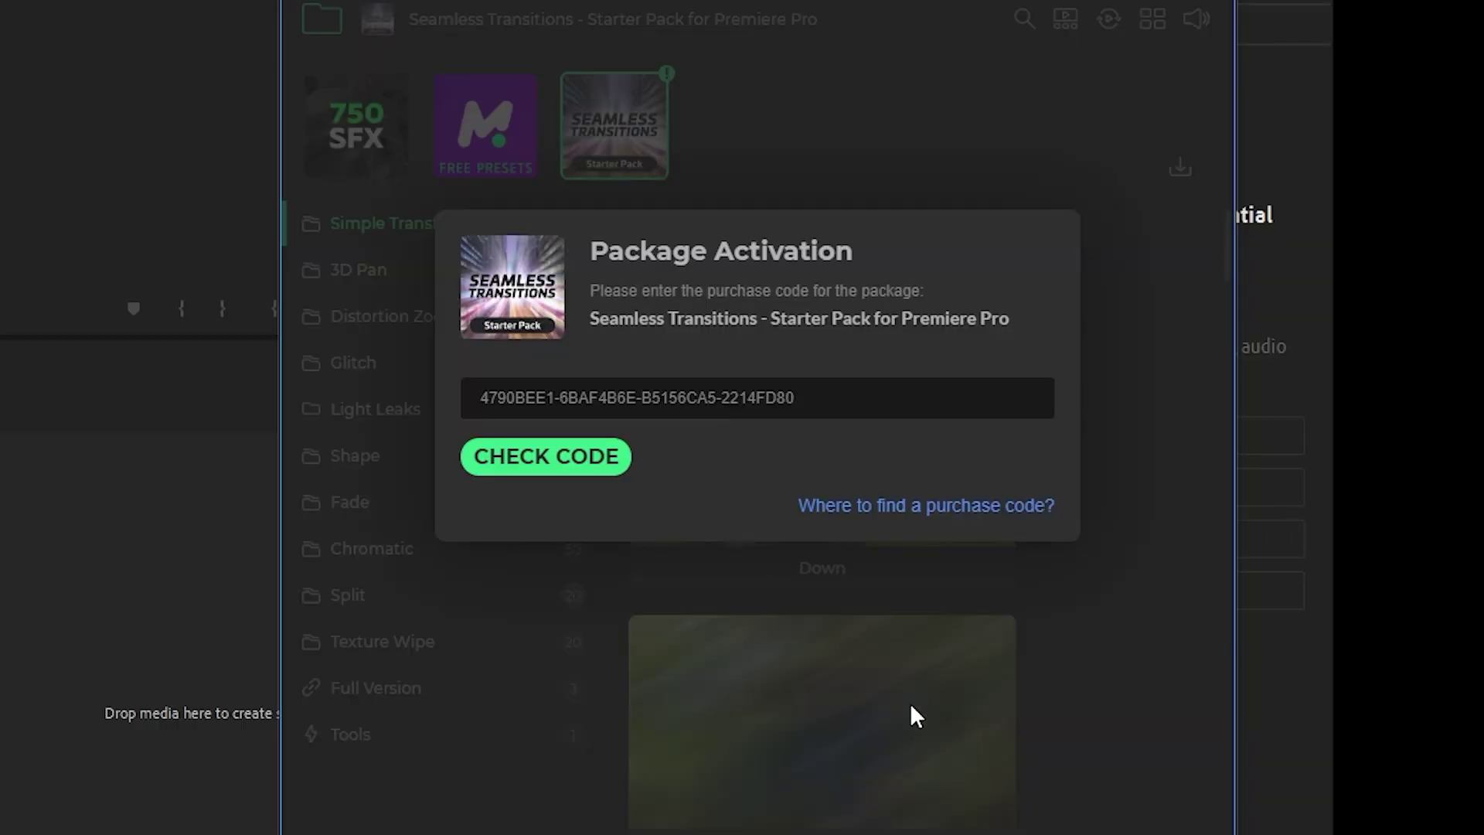
{"action": "left_click", "coordinate": [581, 466]}
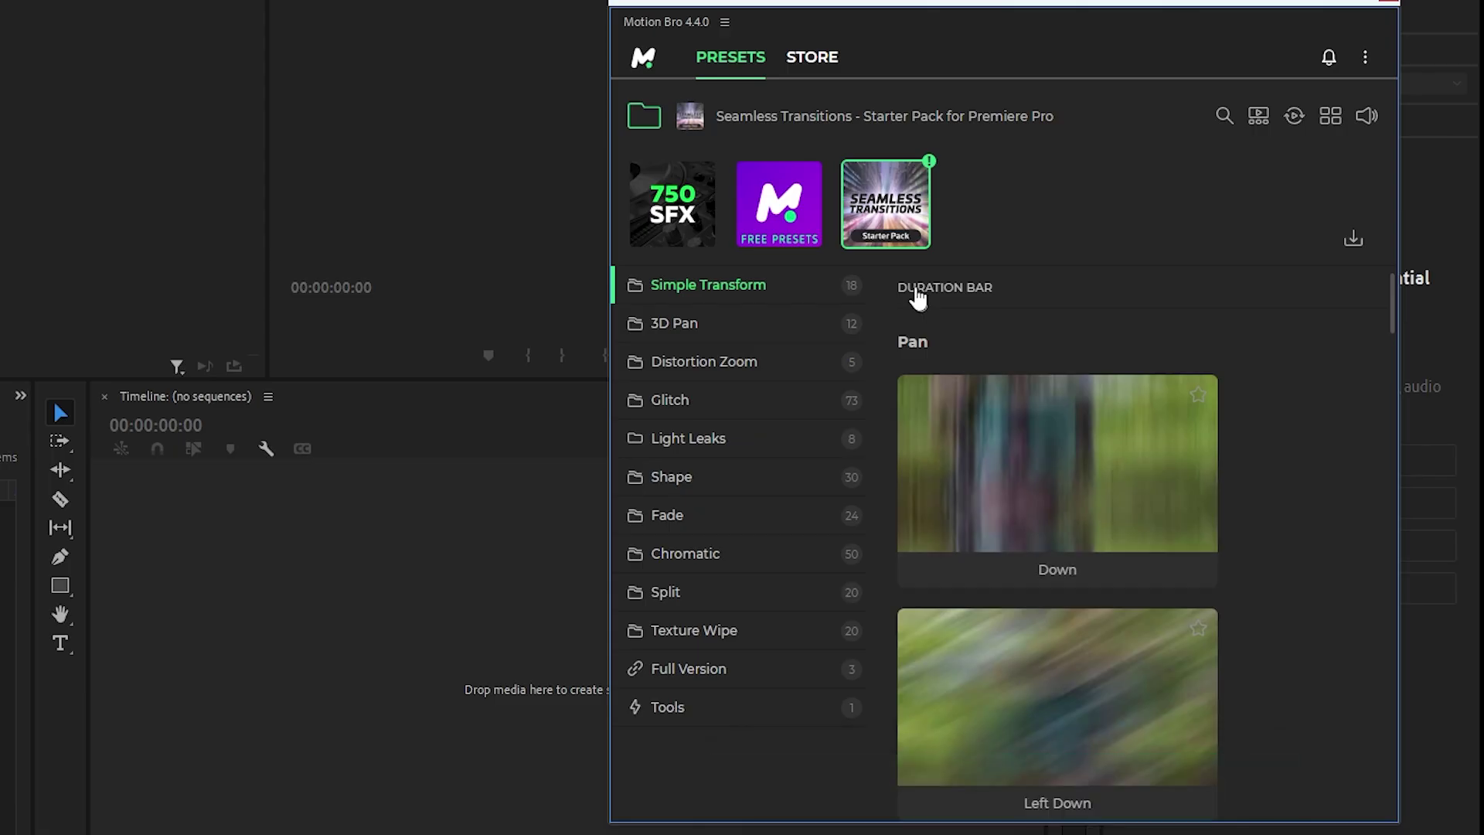
- Expand Simple Transform and preview its Pan, Shake, Spin and Zoom transitions
{"action": "mouse_move", "coordinate": [916, 228]}
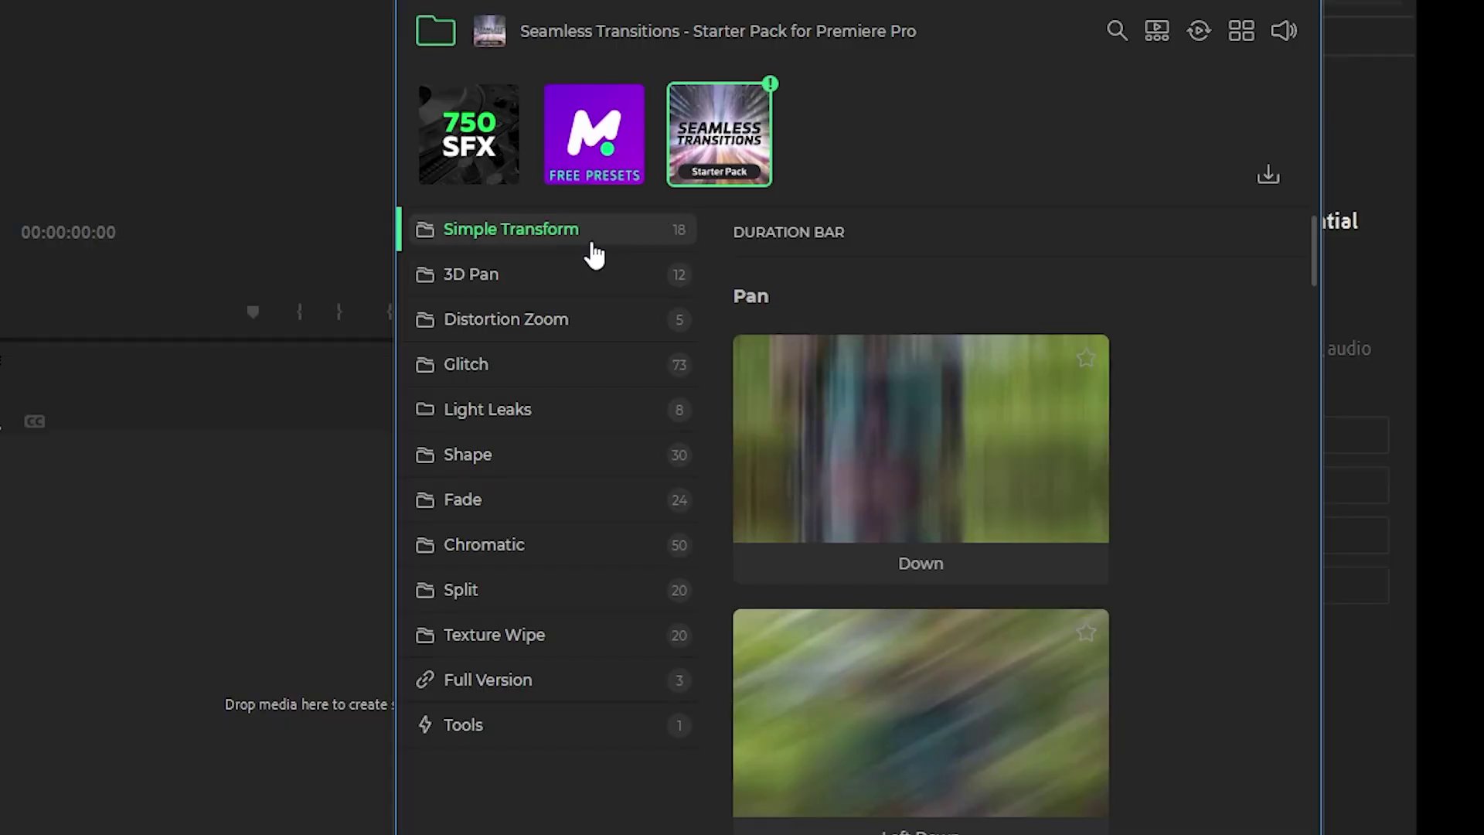
{"action": "left_click", "coordinate": [591, 241]}
{"action": "left_click", "coordinate": [585, 282]}
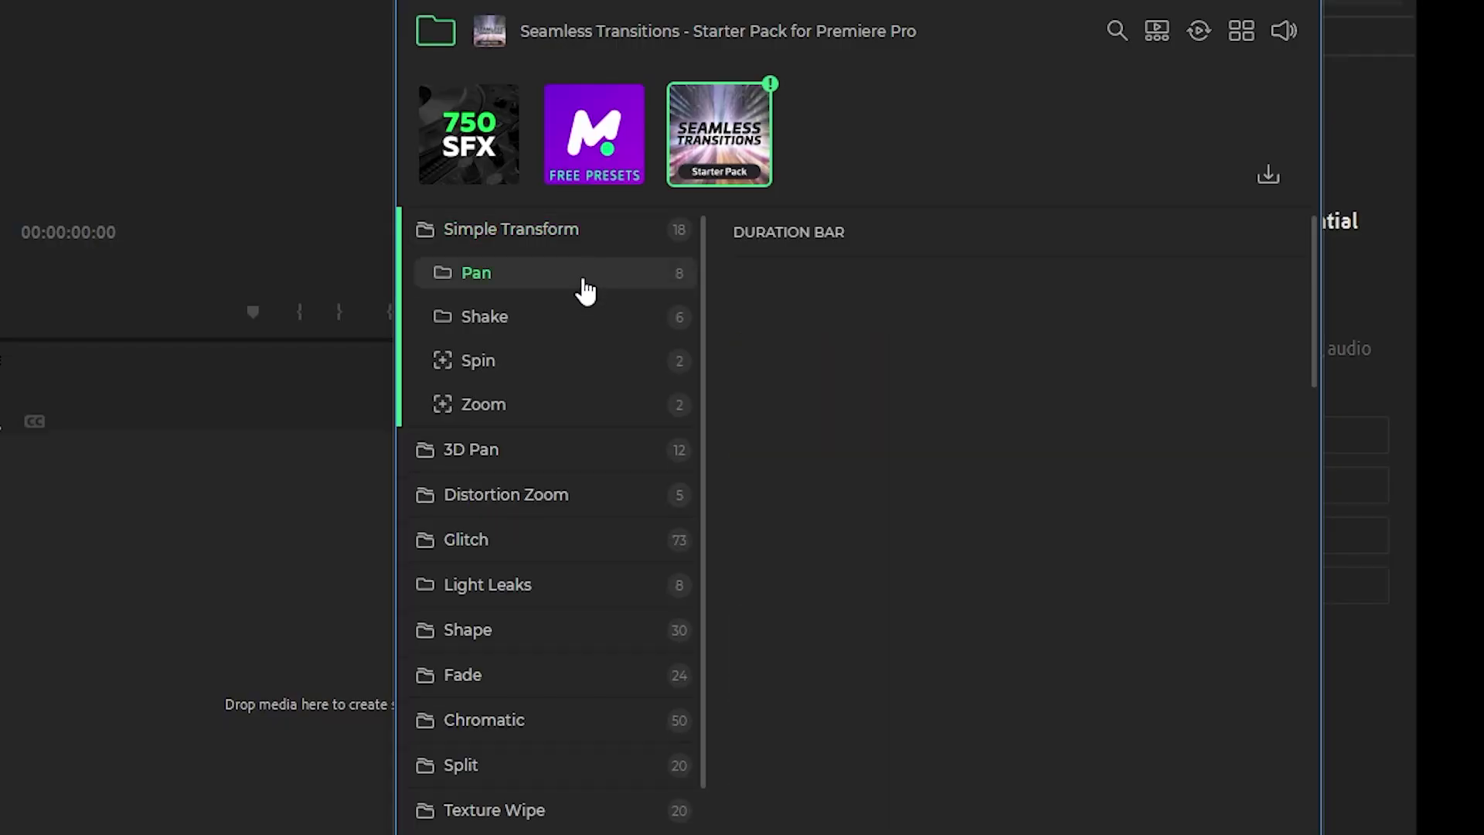
{"action": "mouse_move", "coordinate": [863, 506]}
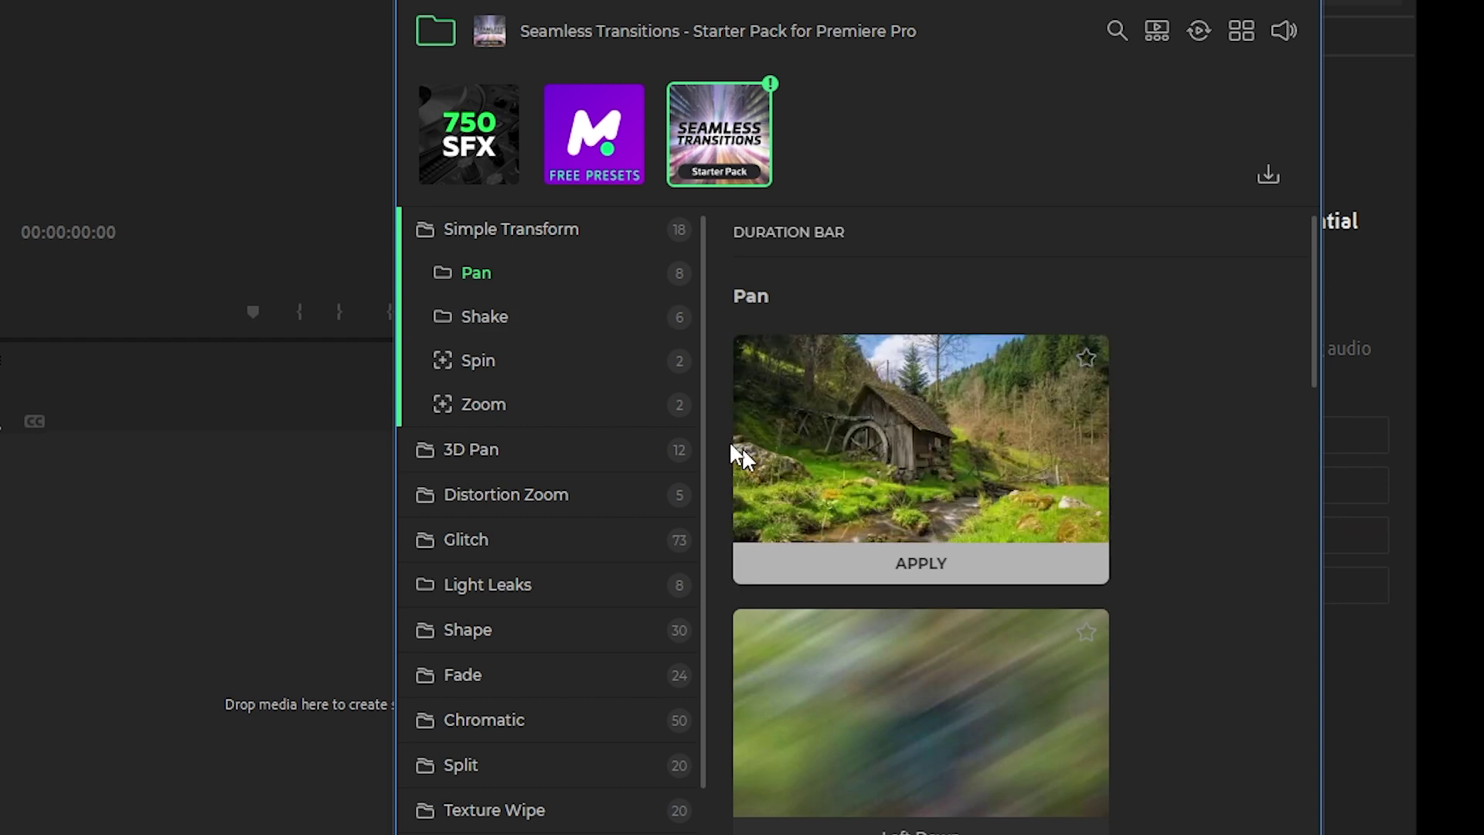
{"action": "left_click", "coordinate": [553, 318]}
{"action": "mouse_move", "coordinate": [916, 470]}
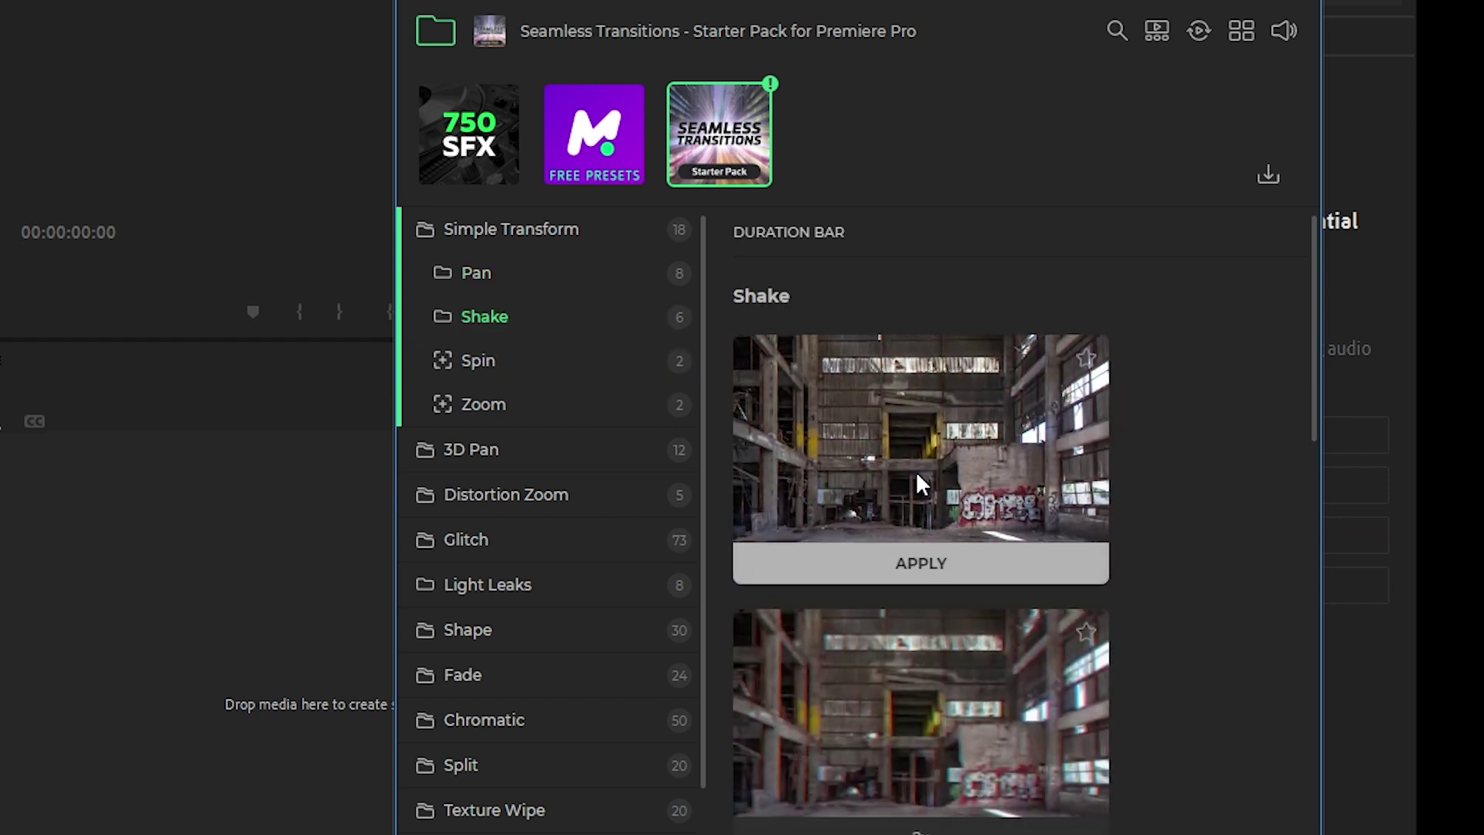
{"action": "left_click", "coordinate": [478, 360]}
{"action": "mouse_move", "coordinate": [831, 428]}
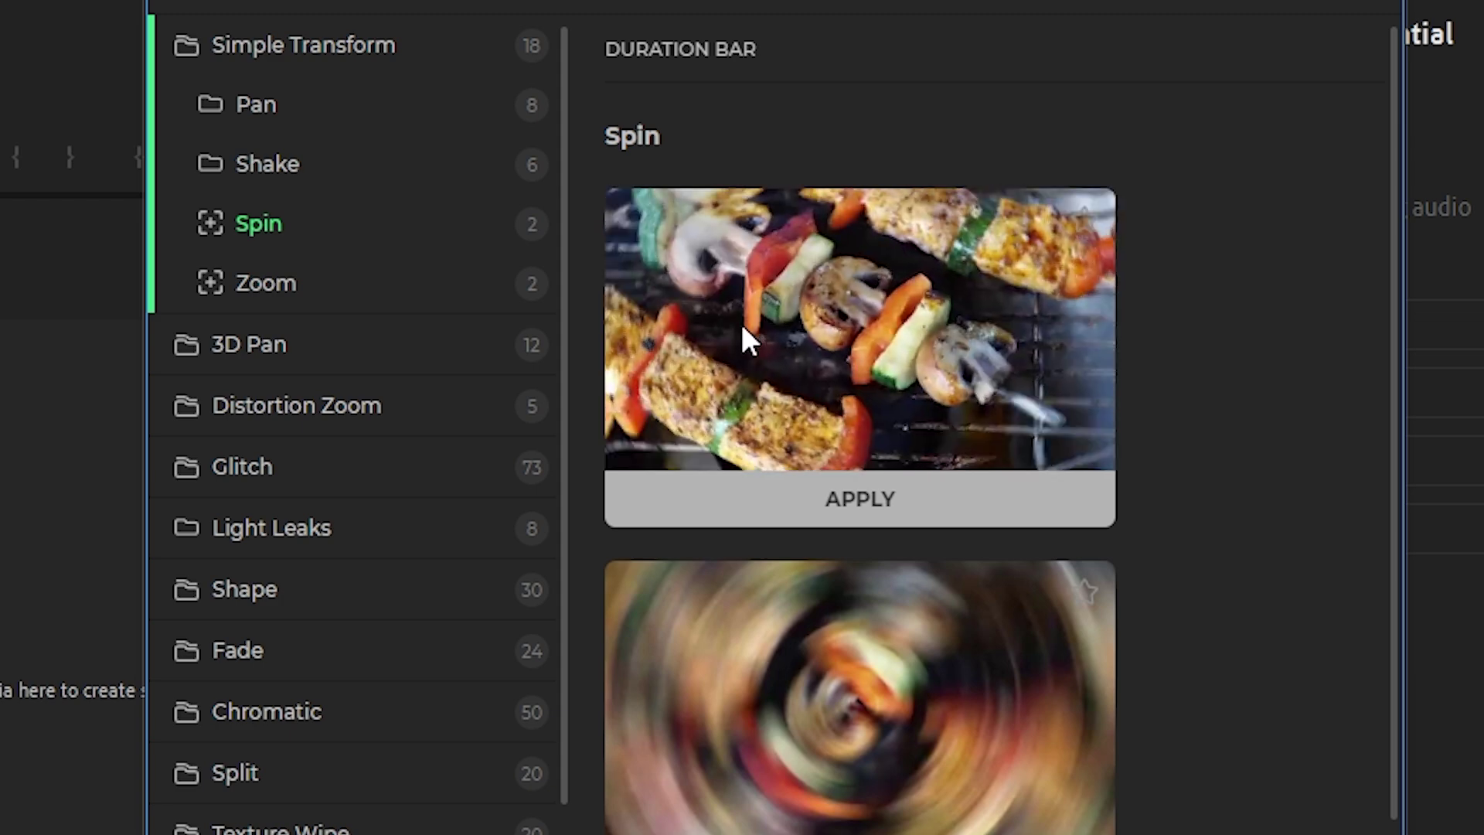
{"action": "left_click", "coordinate": [265, 283]}
- Preview the 3D Pan Box transitions, then open the Distortion Zoom category
{"action": "mouse_move", "coordinate": [795, 703]}
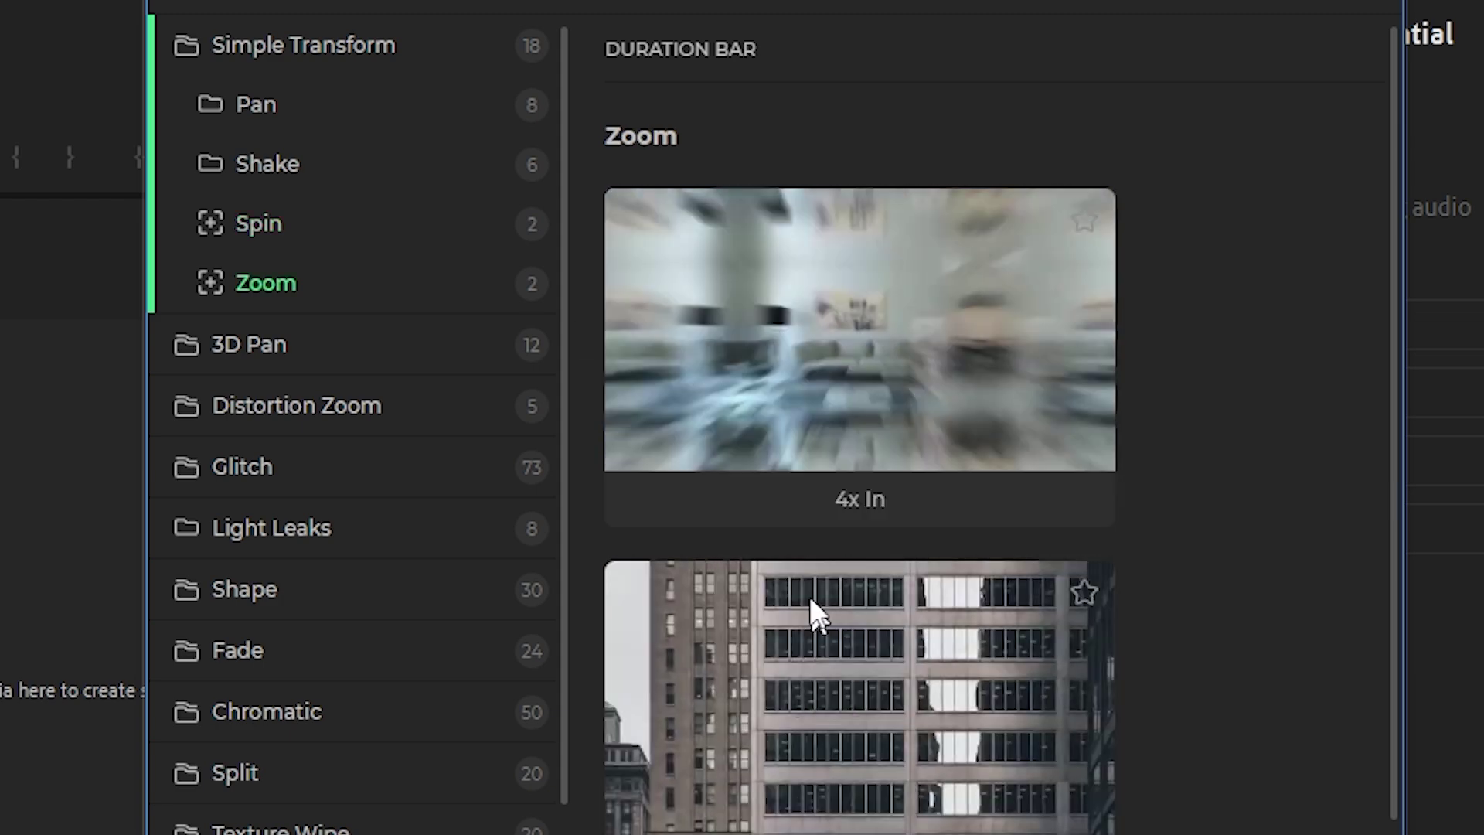
{"action": "left_click", "coordinate": [320, 345]}
{"action": "mouse_move", "coordinate": [871, 397]}
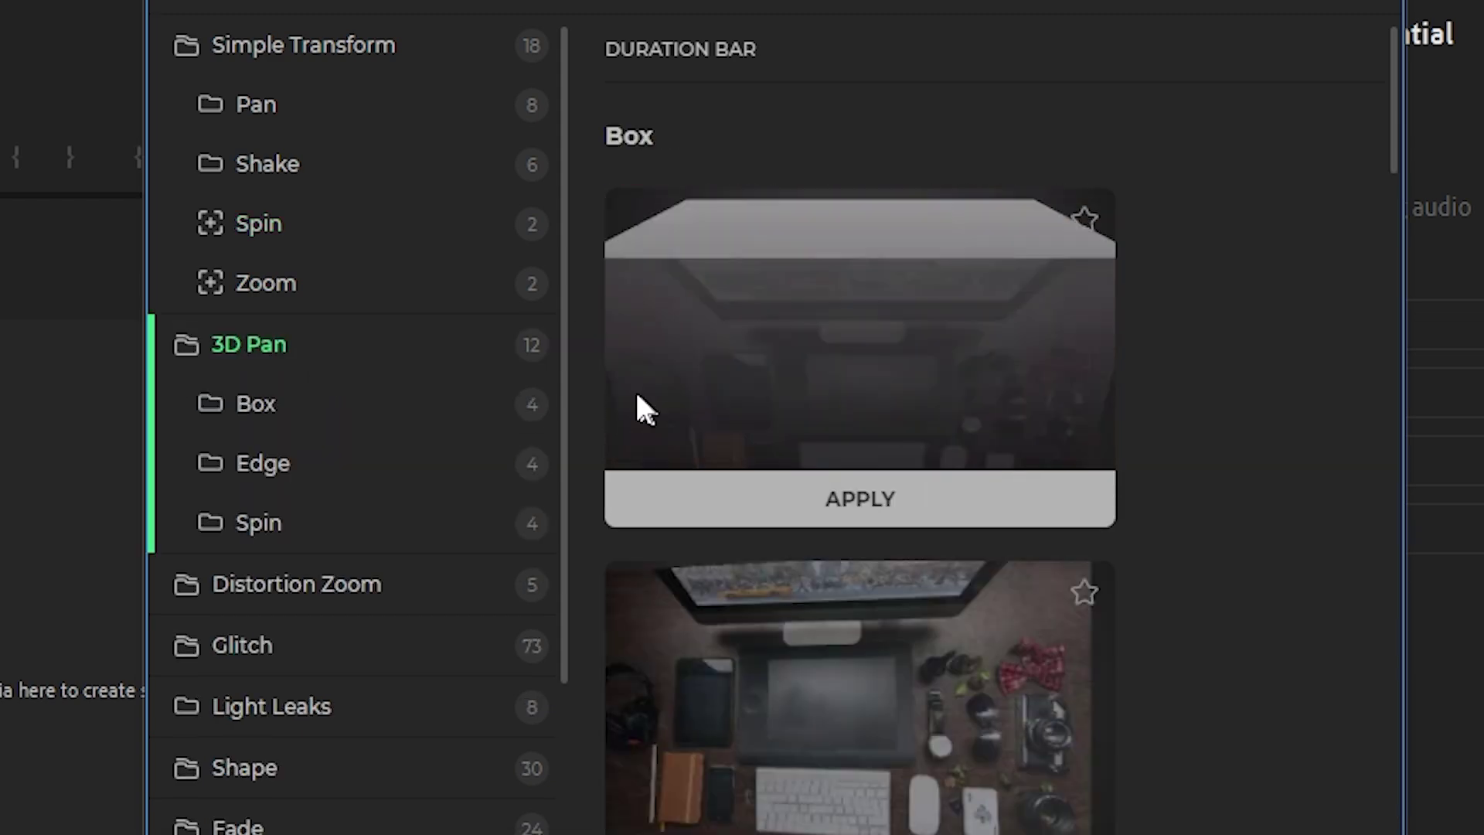
{"action": "scroll", "coordinate": [402, 418], "scroll_direction": "down", "scroll_amount": 3}
{"action": "left_click", "coordinate": [371, 325]}
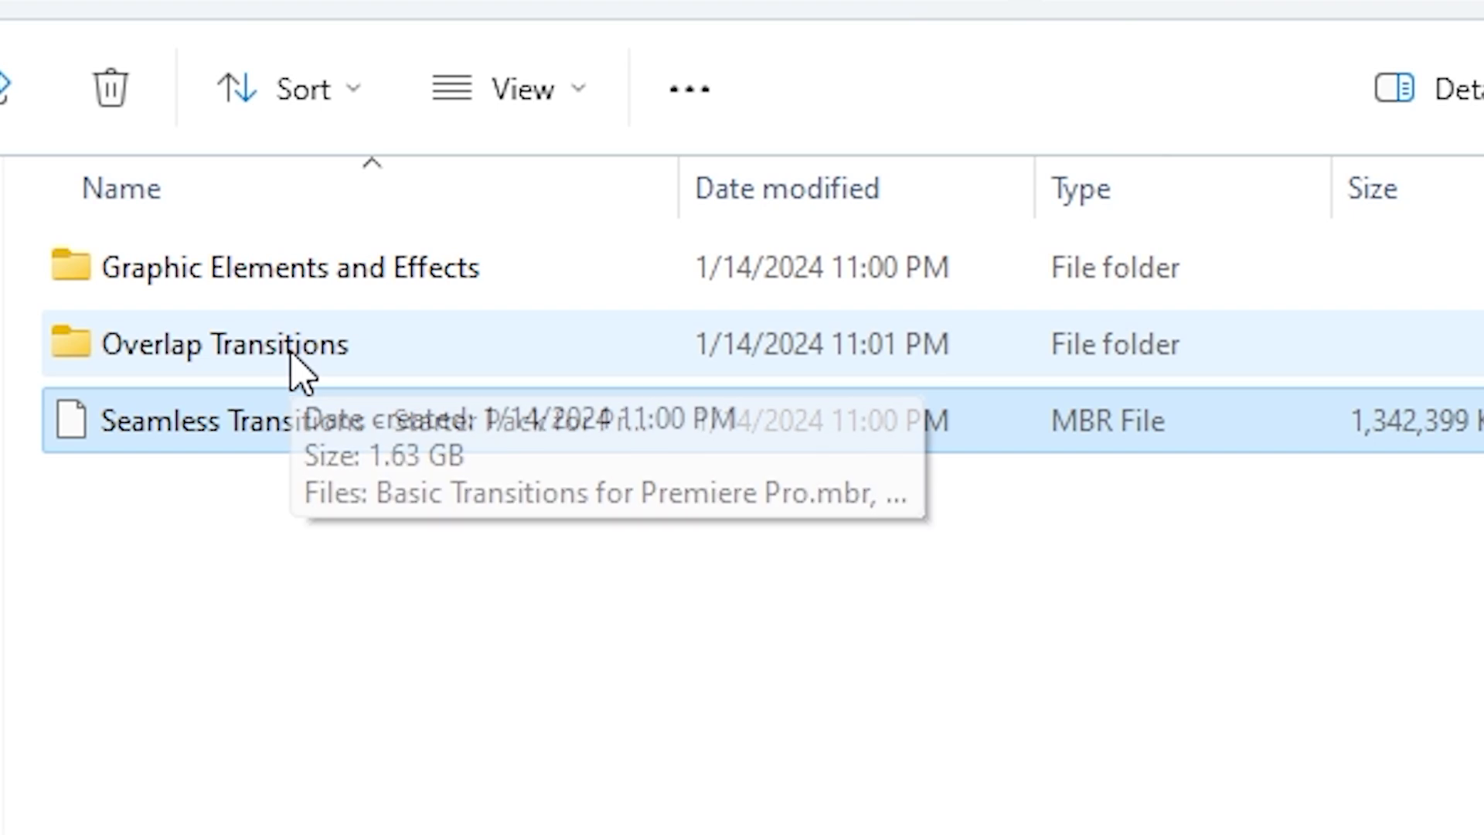
- Browse the Graphic Elements and Effects and Overlap Transitions folders, then switch Motion Bro to Seamless Transitions
{"action": "double_click", "coordinate": [285, 283]}
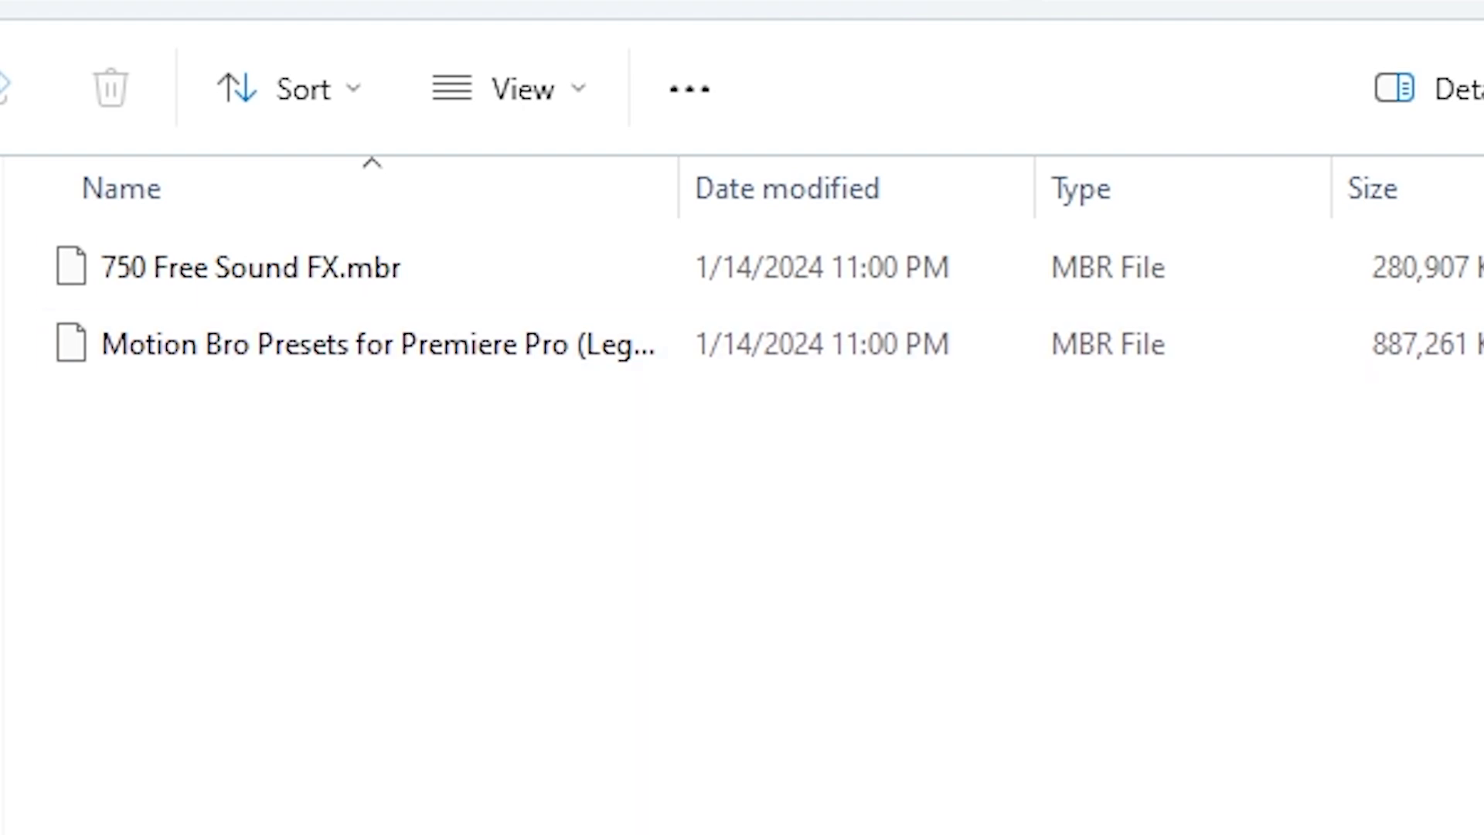
{"action": "key", "text": "alt+Up"}
{"action": "double_click", "coordinate": [232, 349]}
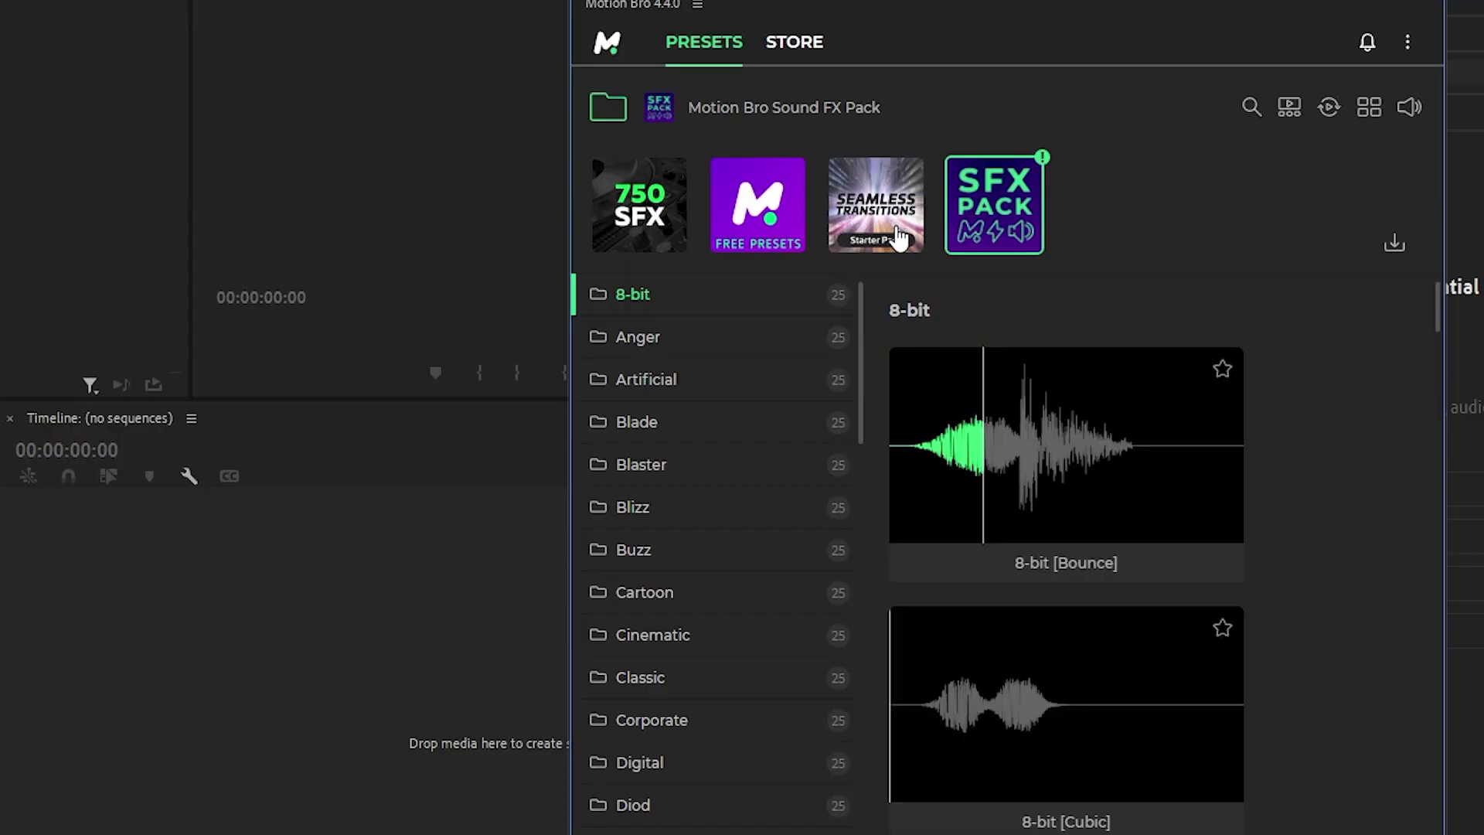
{"action": "left_click", "coordinate": [892, 242]}
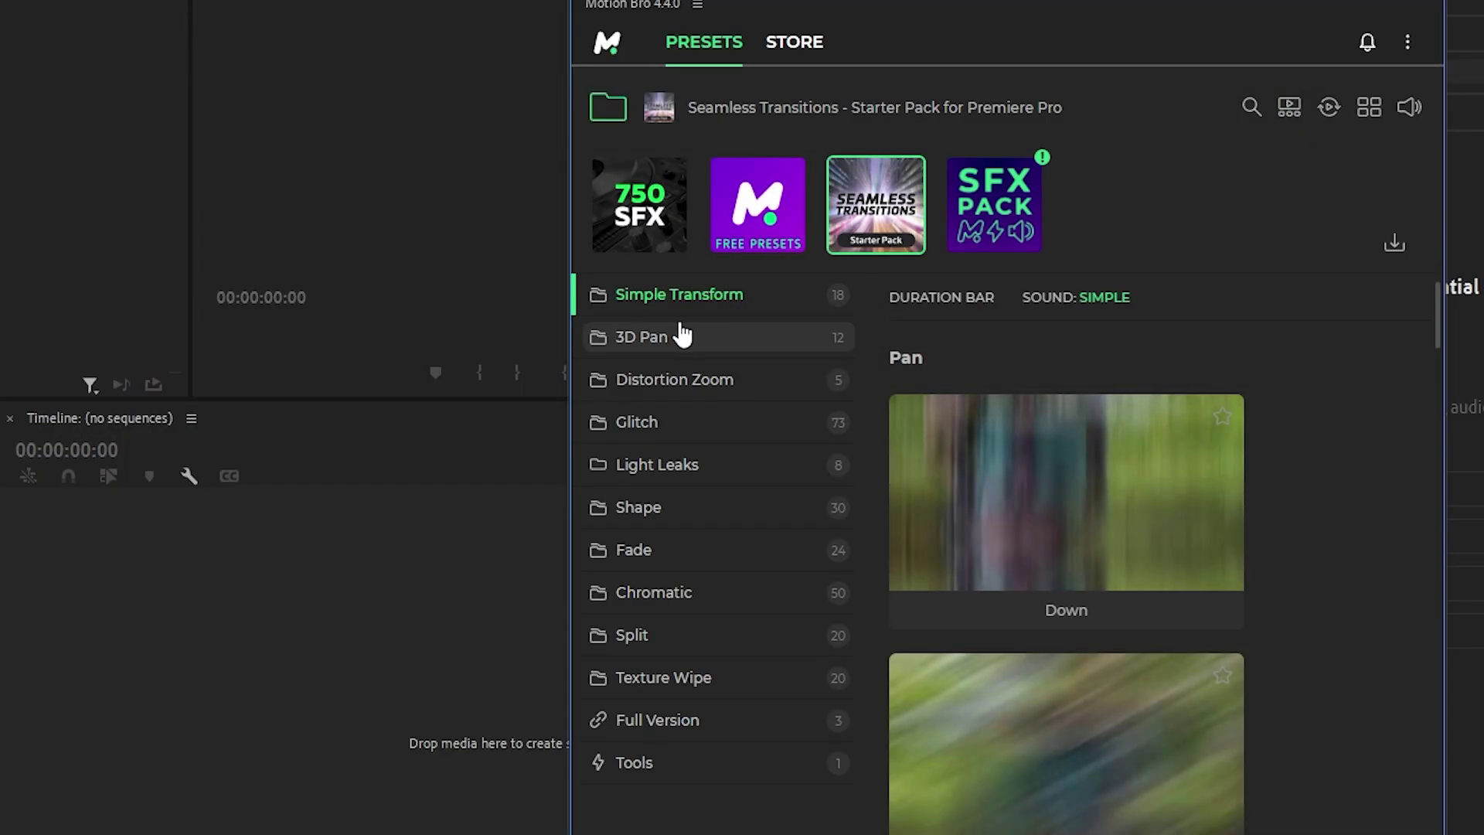
{"action": "mouse_move", "coordinate": [969, 226]}
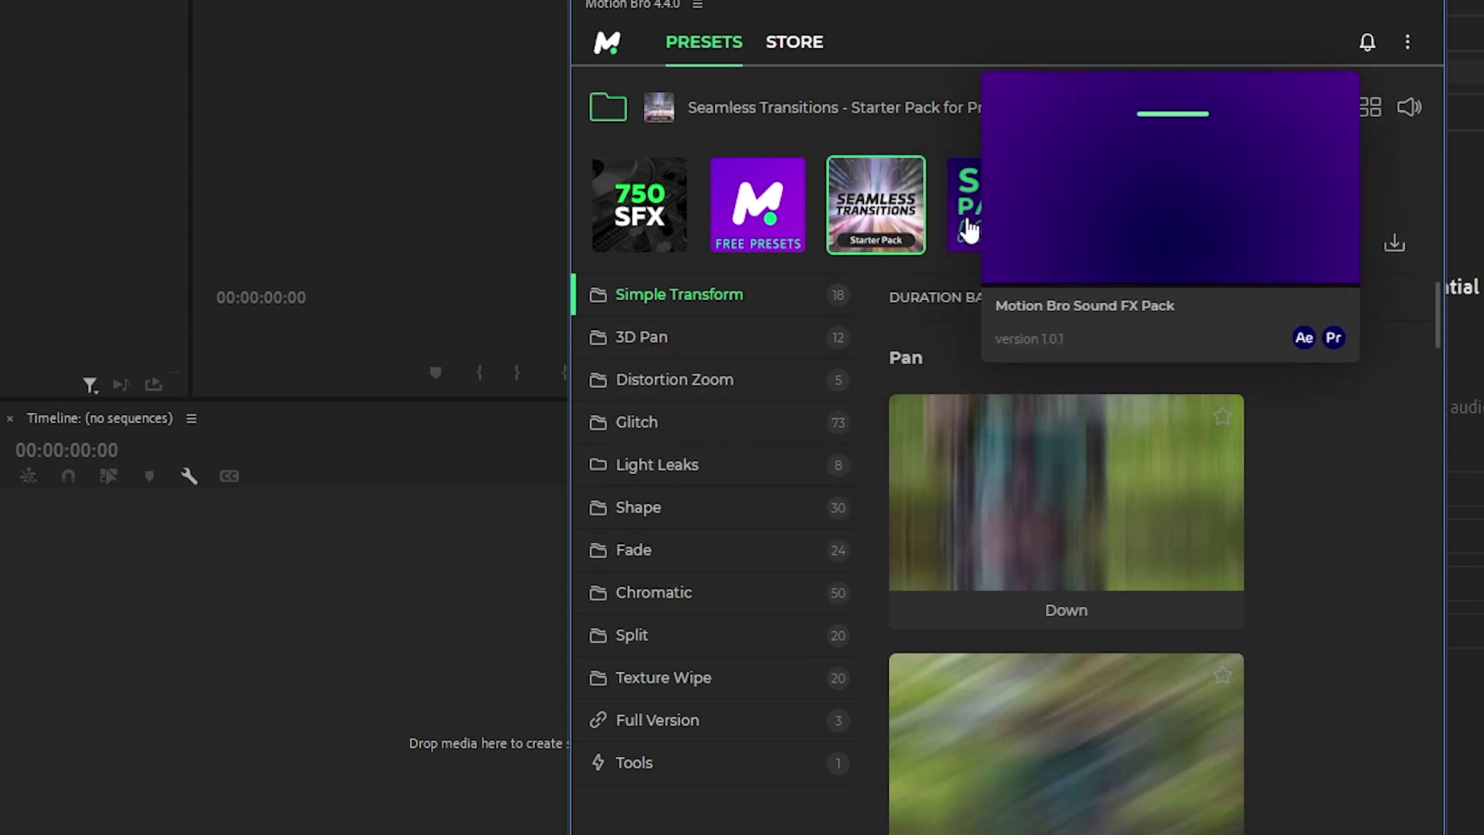